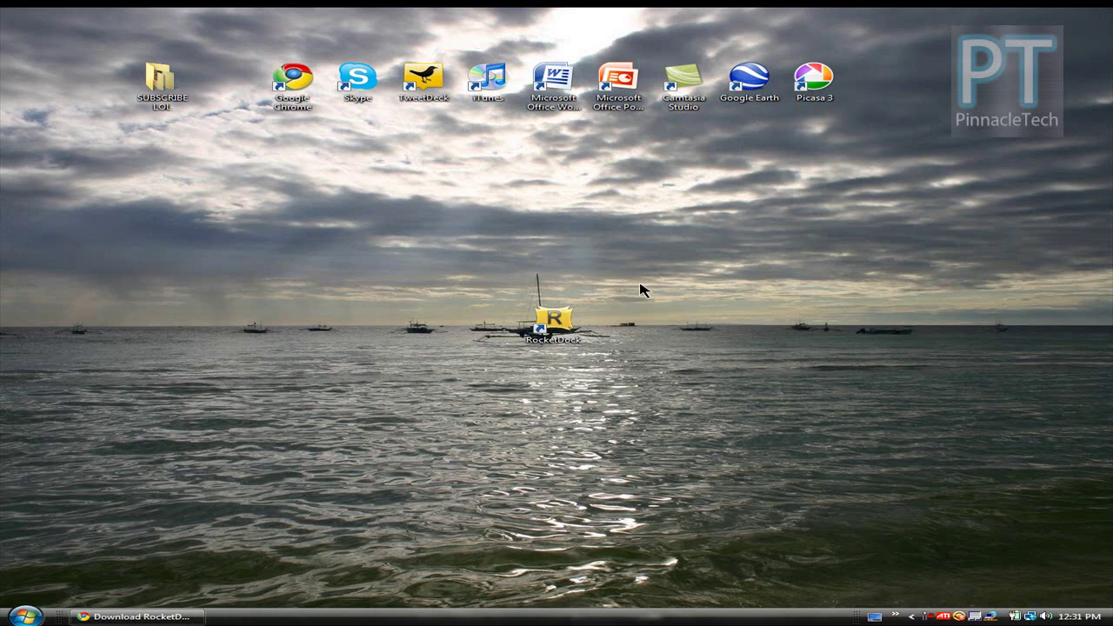
- Bring back the RocketDock download page, then minimize the browser to reveal the desktop
click(143, 617)
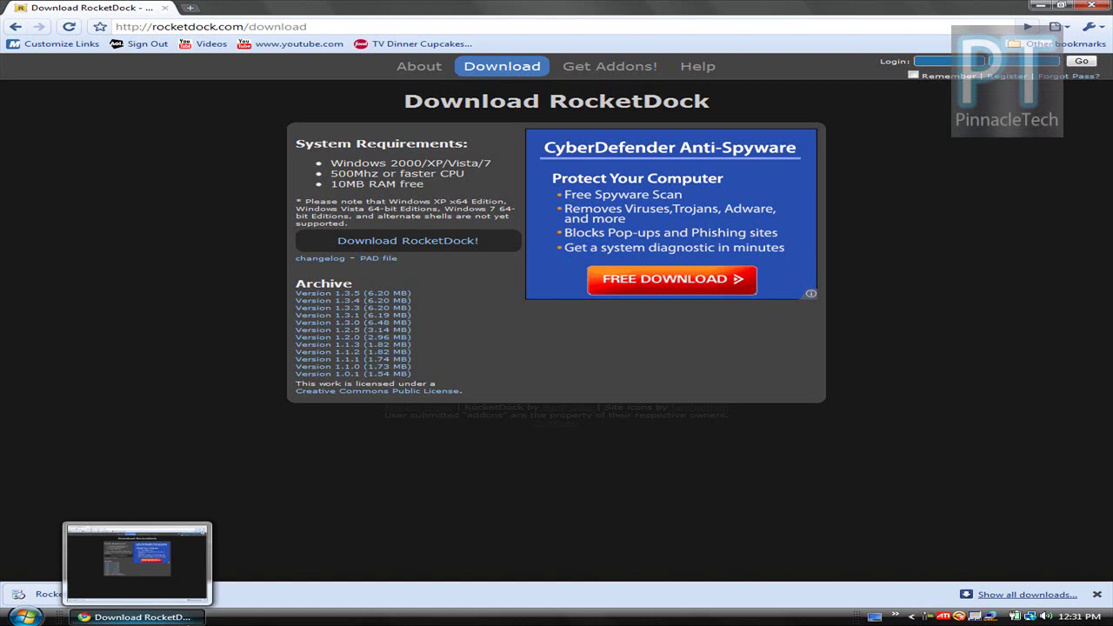
click(137, 617)
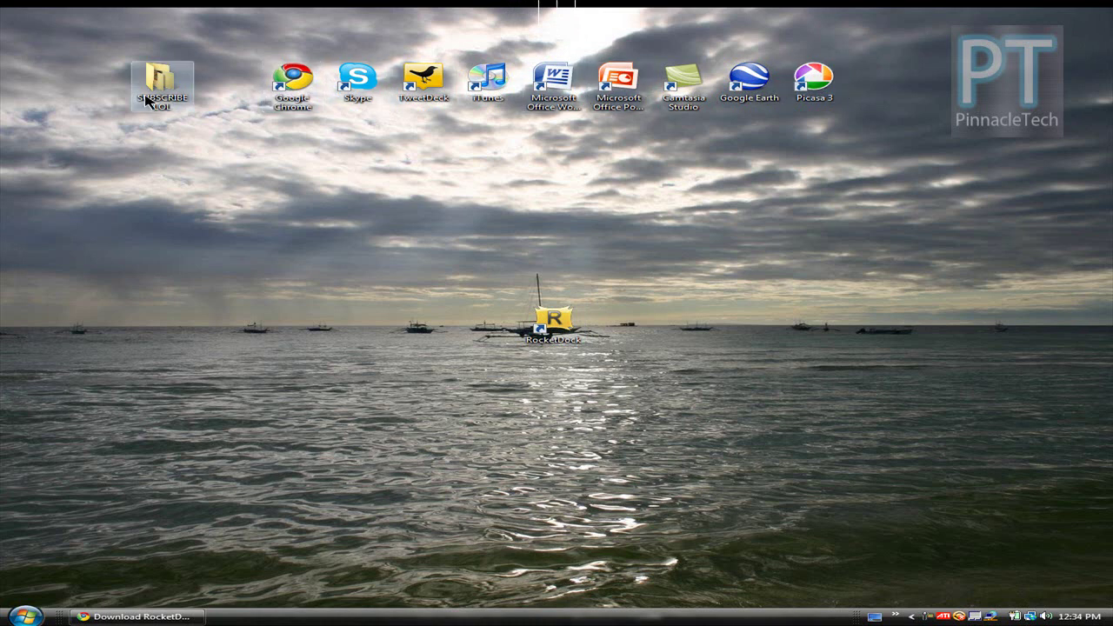
- Add Google Chrome, Skype, TweetDeck, iTunes, Camtasia Studio, Google Earth and Picasa 3 to the dock
drag(294, 80, 550, 18)
drag(340, 96, 588, 19)
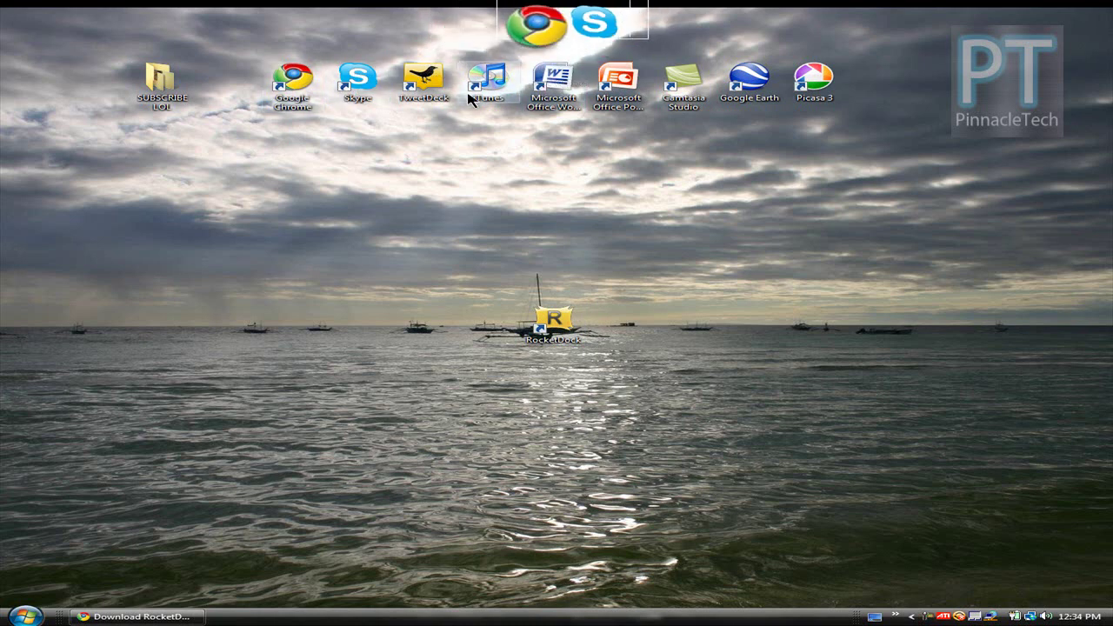
drag(424, 79, 592, 18)
drag(488, 78, 598, 41)
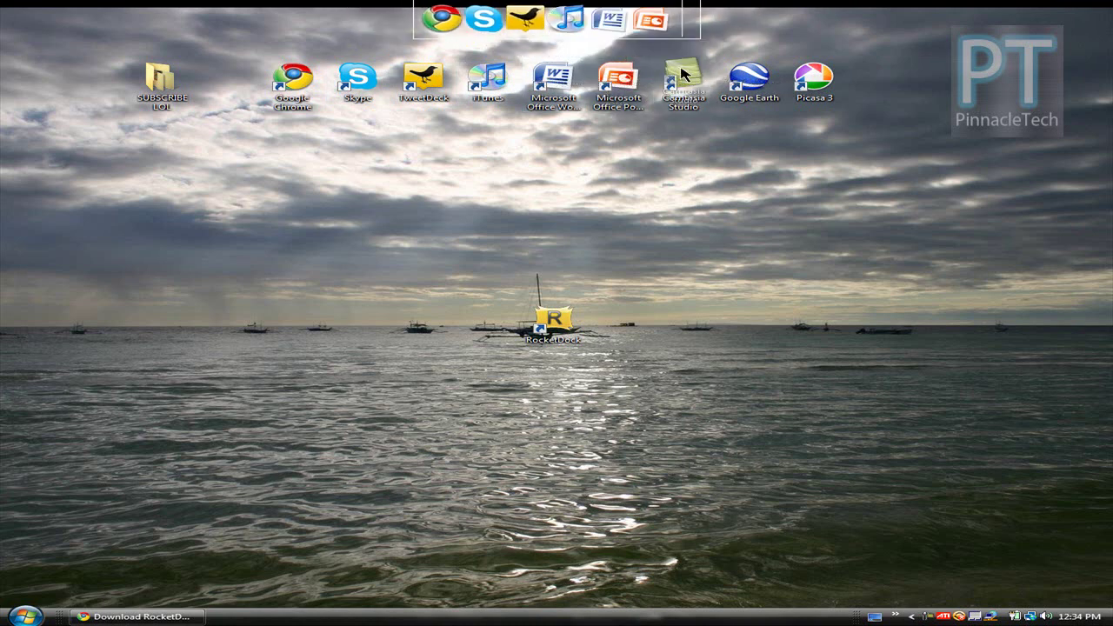
drag(684, 78, 676, 42)
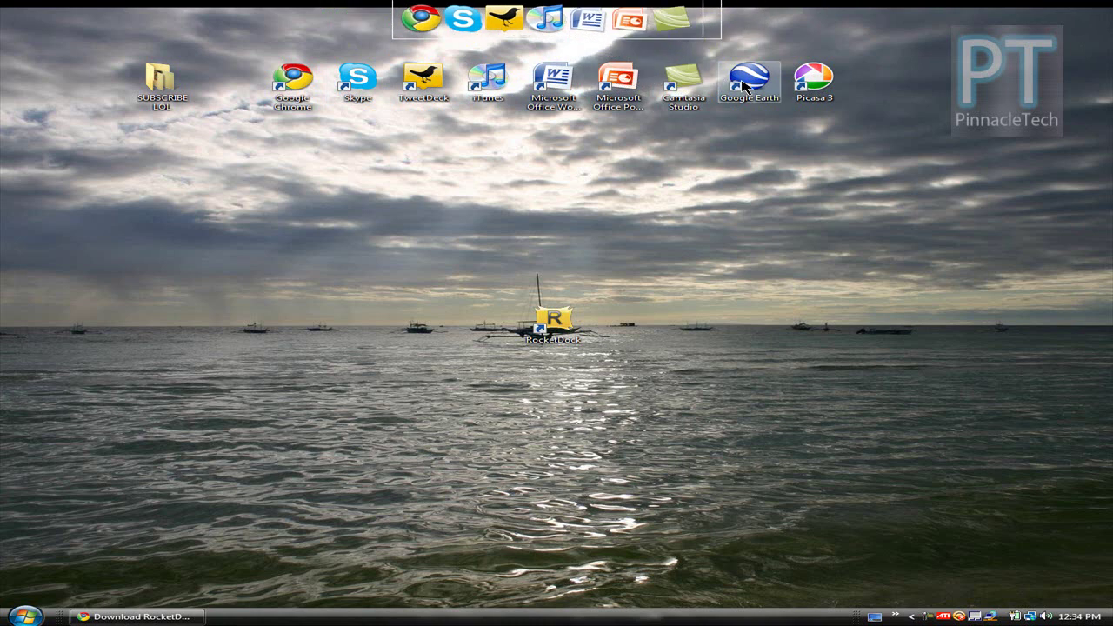
drag(750, 76, 692, 26)
drag(787, 96, 730, 22)
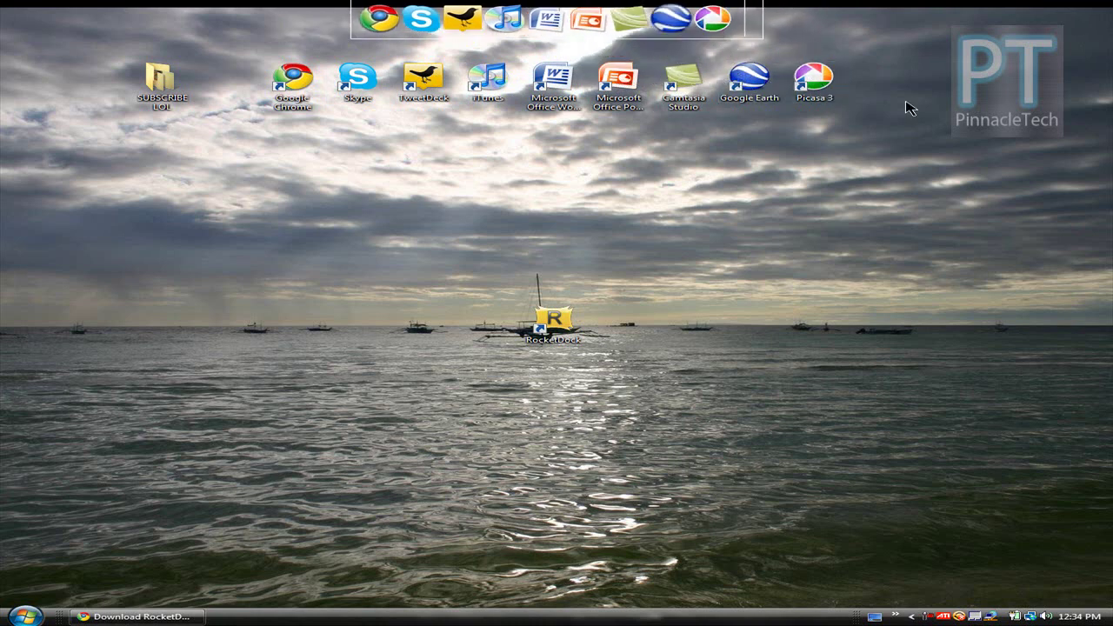
- Move the nine program shortcuts to the desktop's bottom-left corner
drag(924, 113, 287, 65)
drag(537, 98, 228, 522)
click(477, 435)
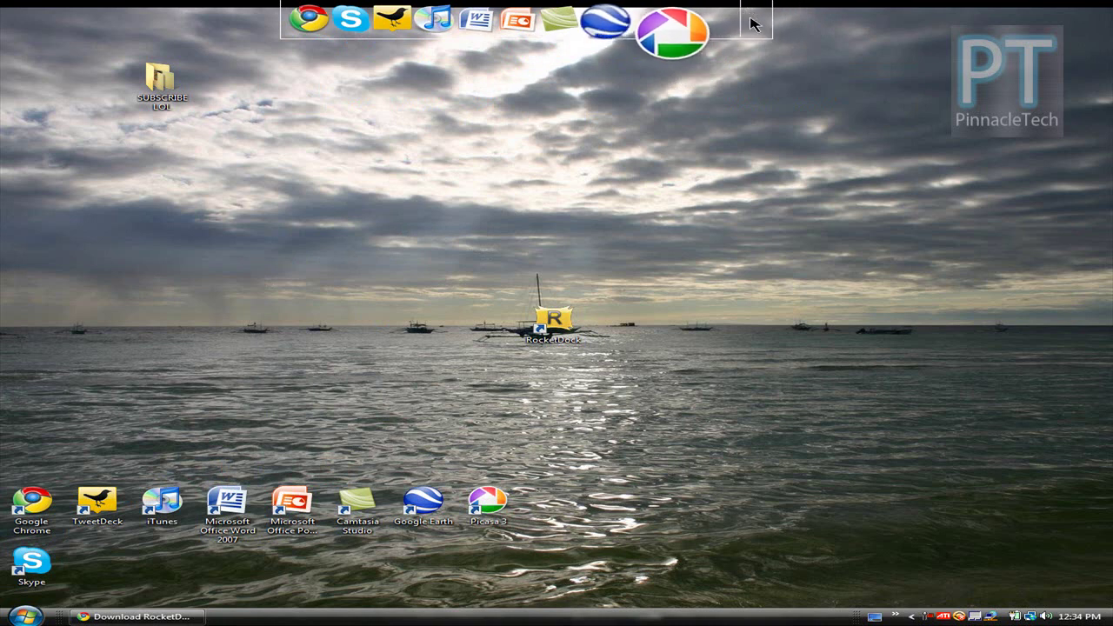
- Remove Picasa 3 from the dock, then add it back at the end
mouse_move(744, 30)
mouse_down()
mouse_move(758, 24)
mouse_move(755, 13)
mouse_move(739, 19)
mouse_up()
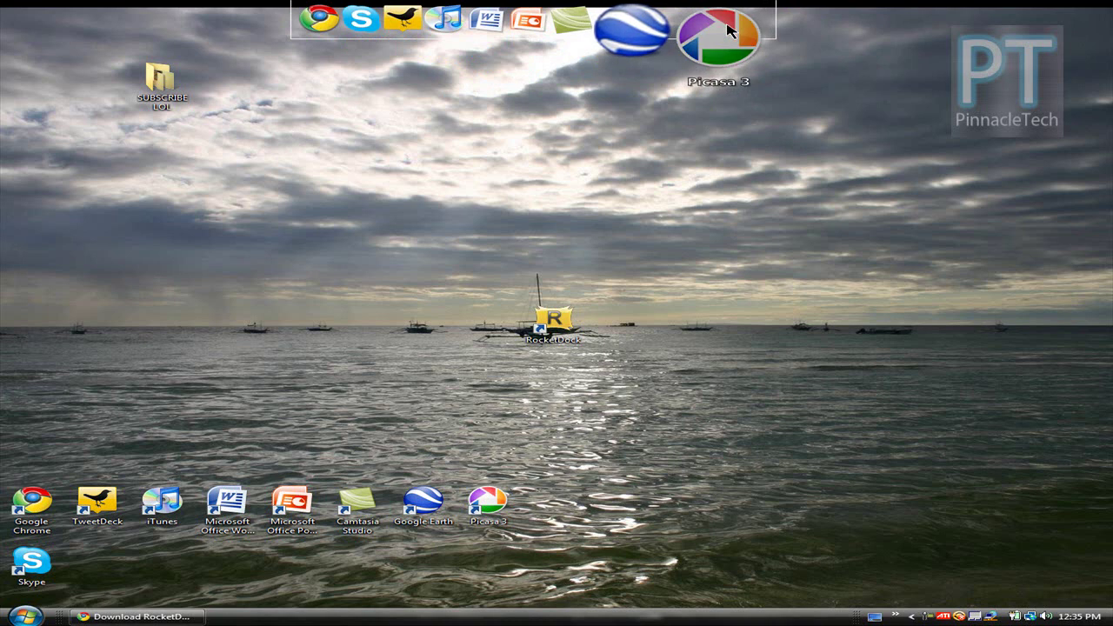
drag(727, 29, 721, 166)
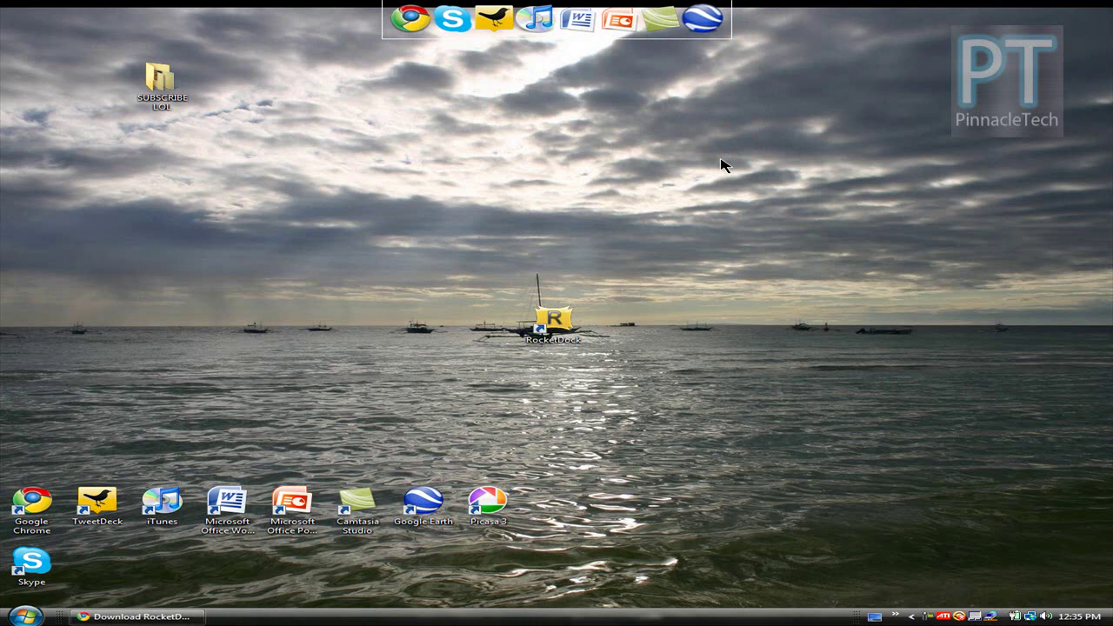
drag(487, 502, 718, 19)
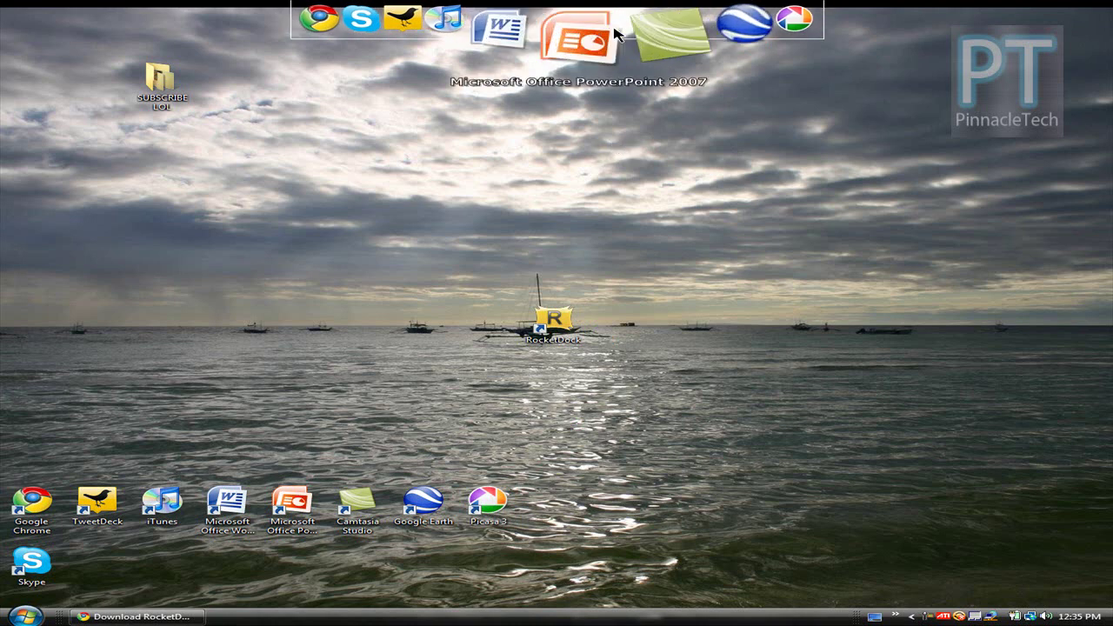
- Open Dock Settings from the dock's context menu and toggle Run at Startup on General
right_click(619, 40)
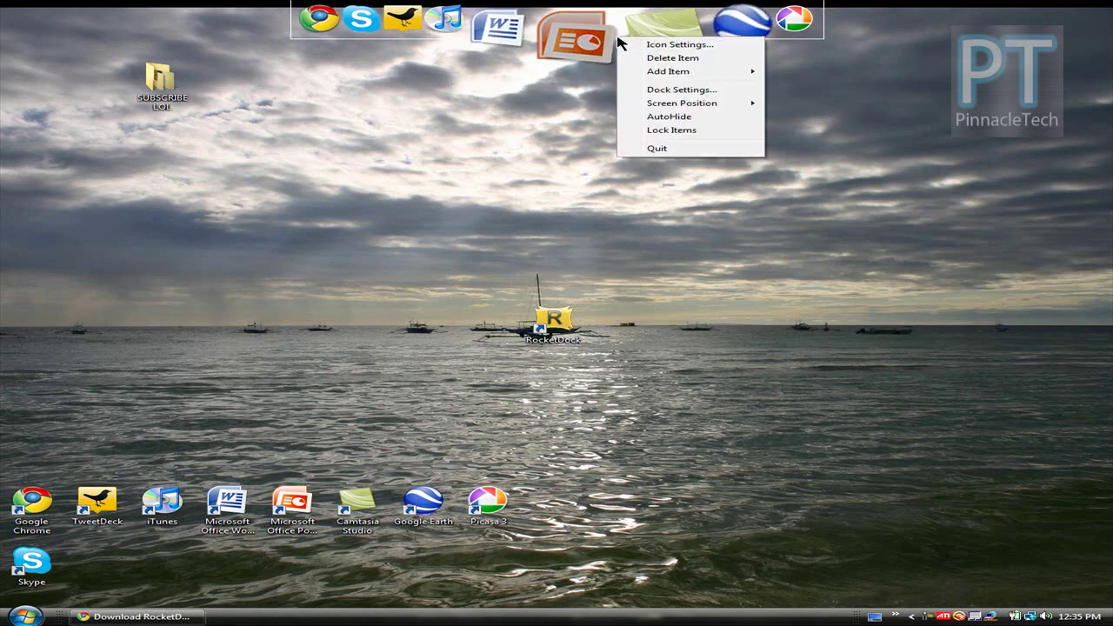
click(644, 90)
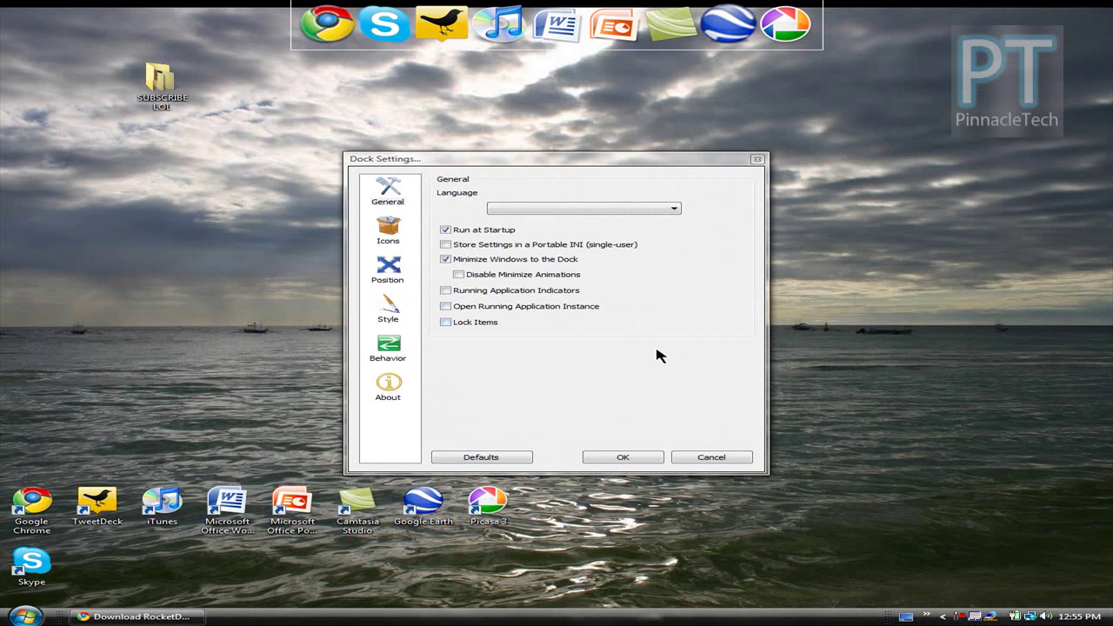
click(445, 230)
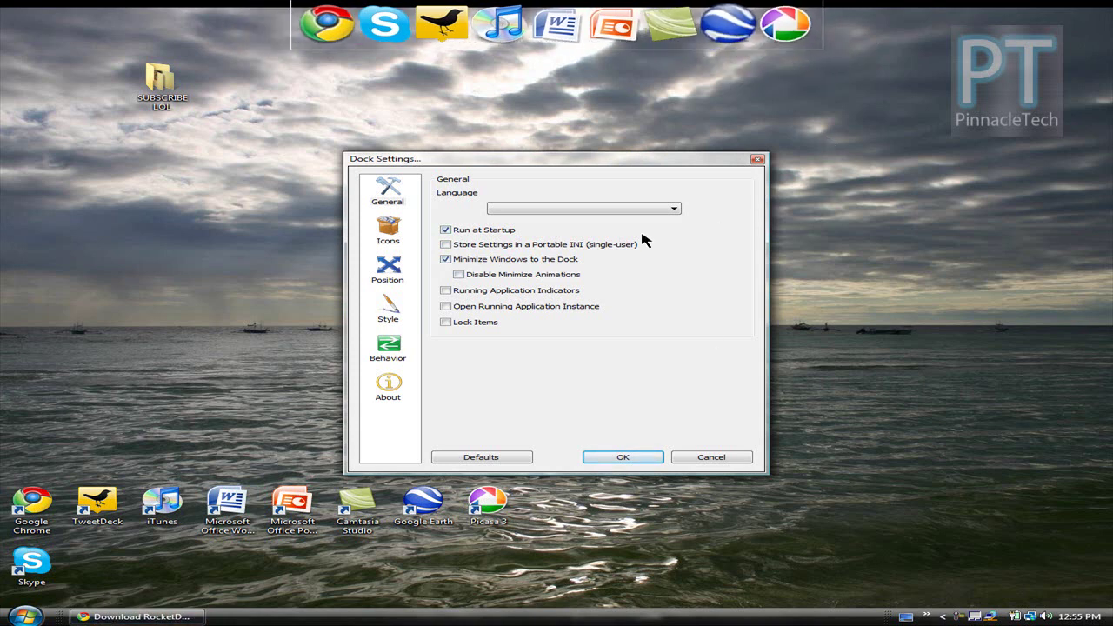
- On the Icons page, keep High Quality (Slower) rendering and raise icon size to 69px
click(398, 242)
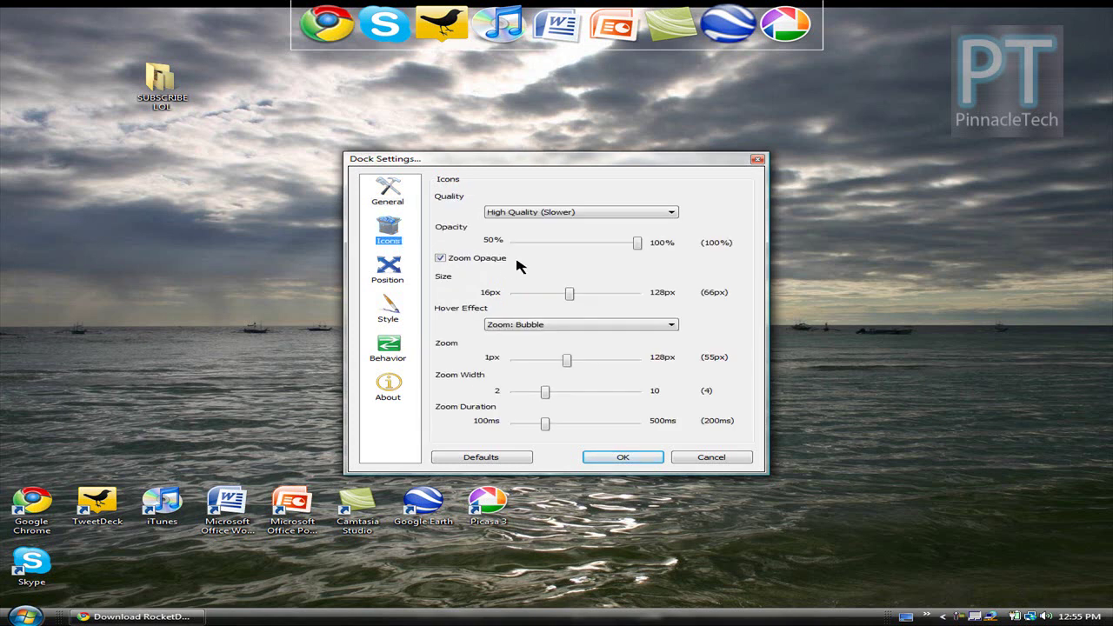
click(563, 218)
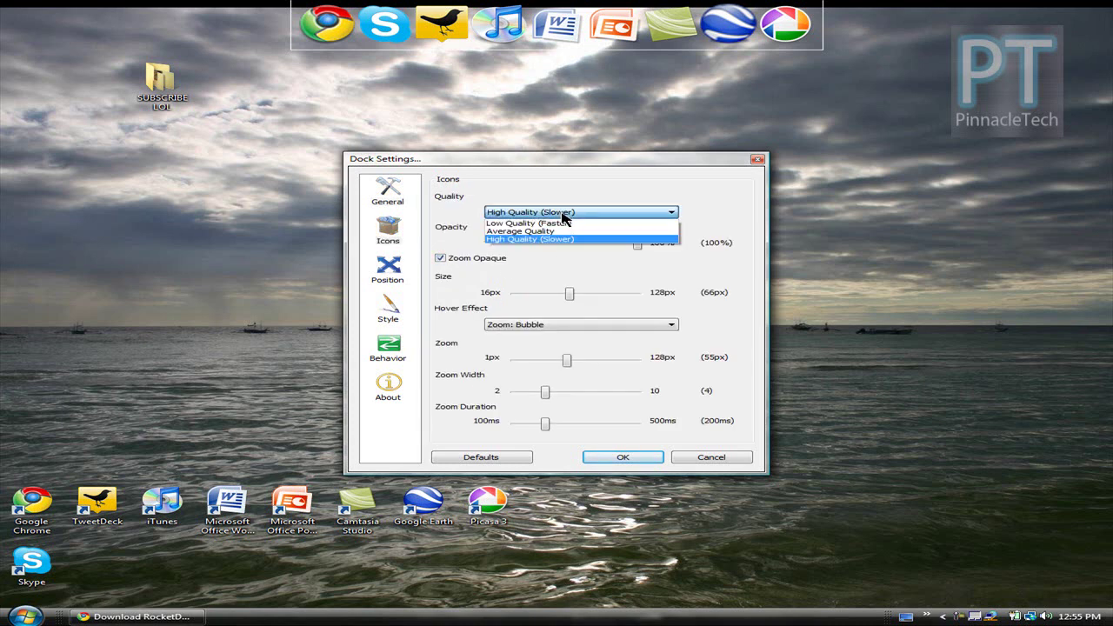
click(562, 233)
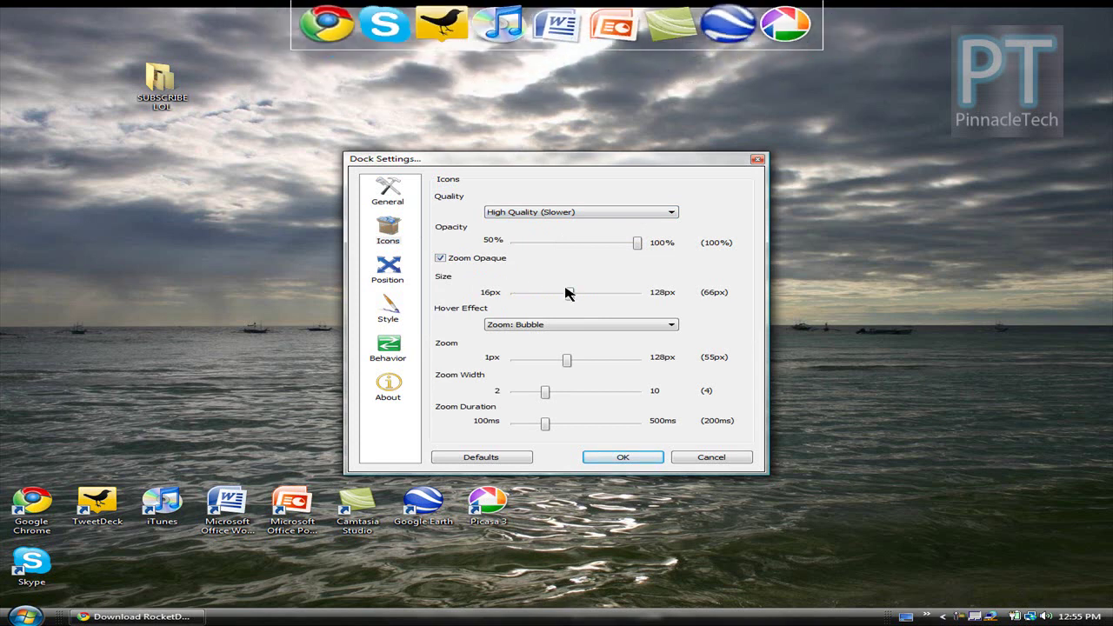
mouse_move(574, 295)
mouse_down()
mouse_move(549, 297)
mouse_move(589, 293)
mouse_move(566, 294)
mouse_move(578, 297)
mouse_up()
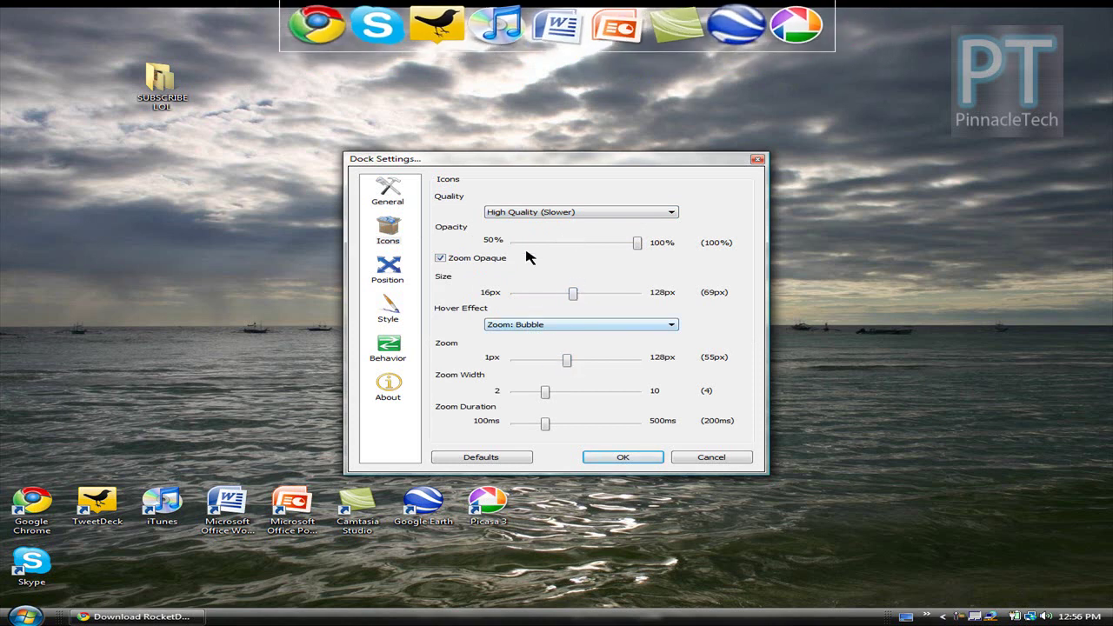
- On the Position page, set Screen Position to Bottom after previewing the other edges
click(393, 265)
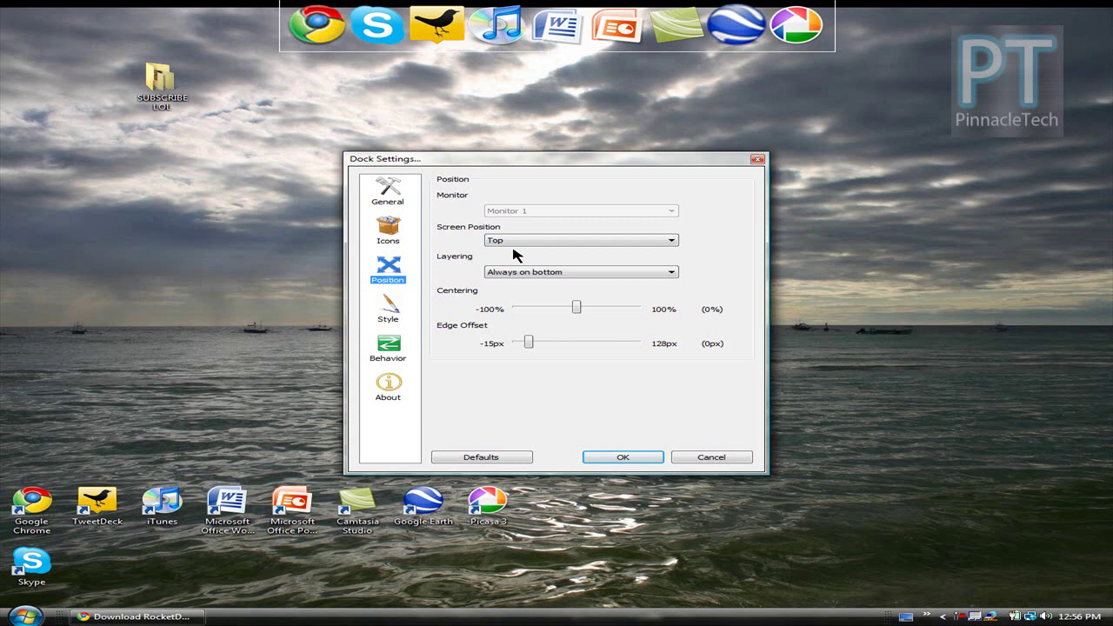
click(522, 241)
key(Down)
key(Return)
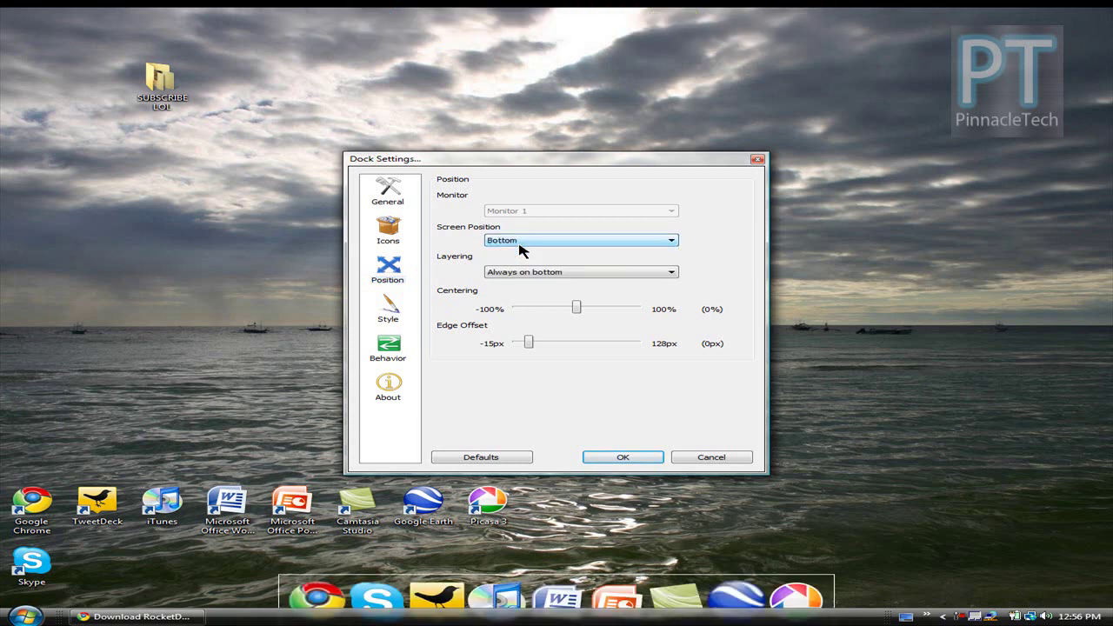
key(Down)
key(Down)
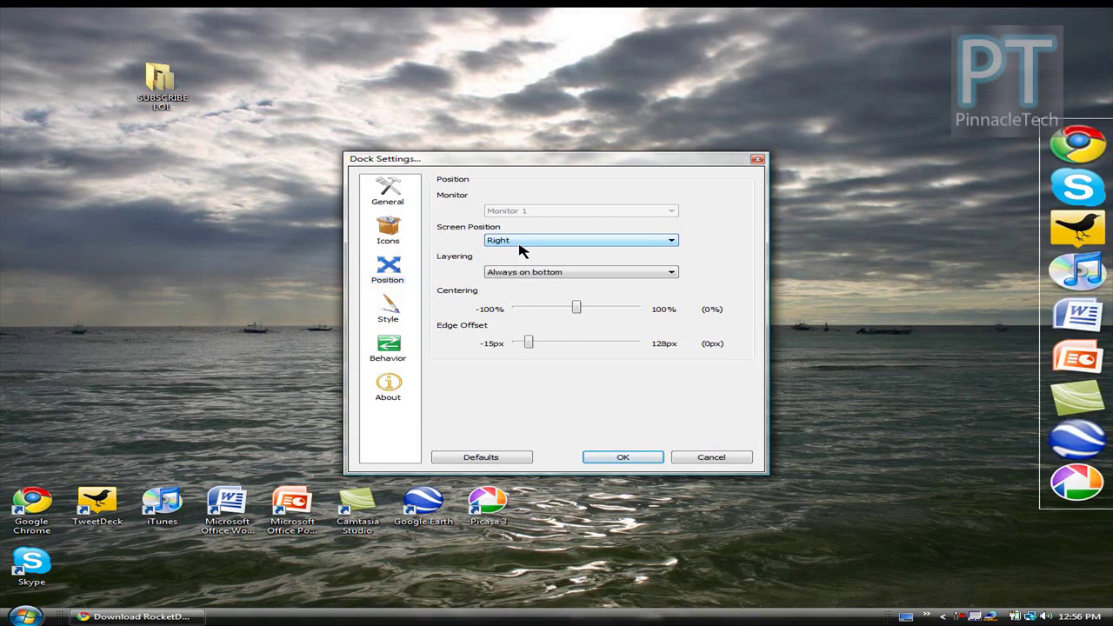
key(Up)
key(Up)
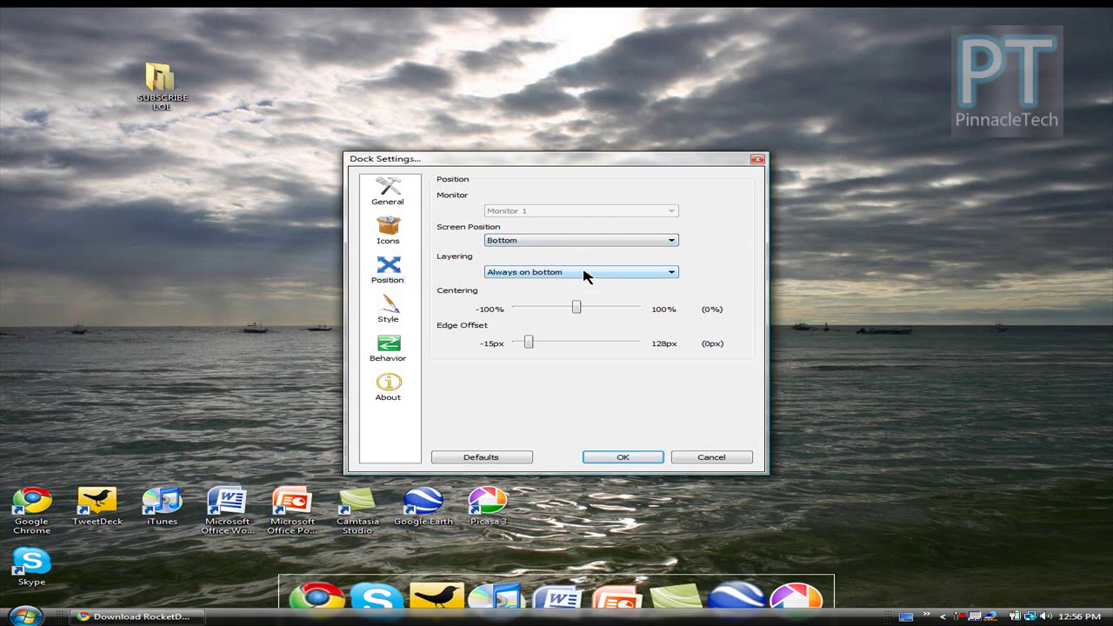
- On the Style page, try the AstroSteel, CrystalXP.net and ProtoClay dock themes
click(388, 315)
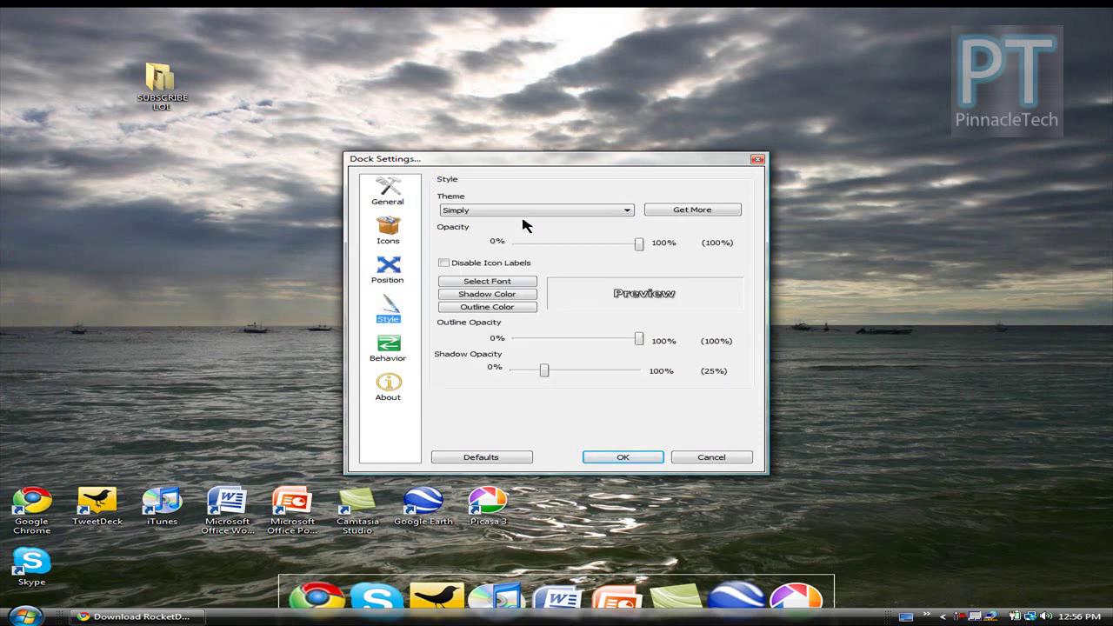
click(540, 212)
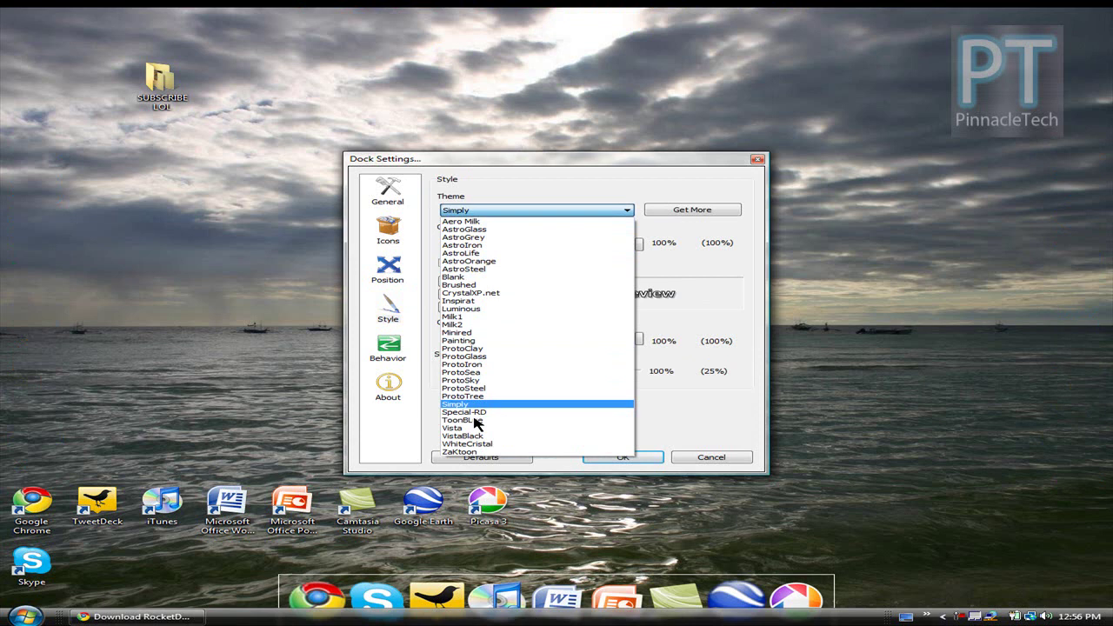
click(513, 270)
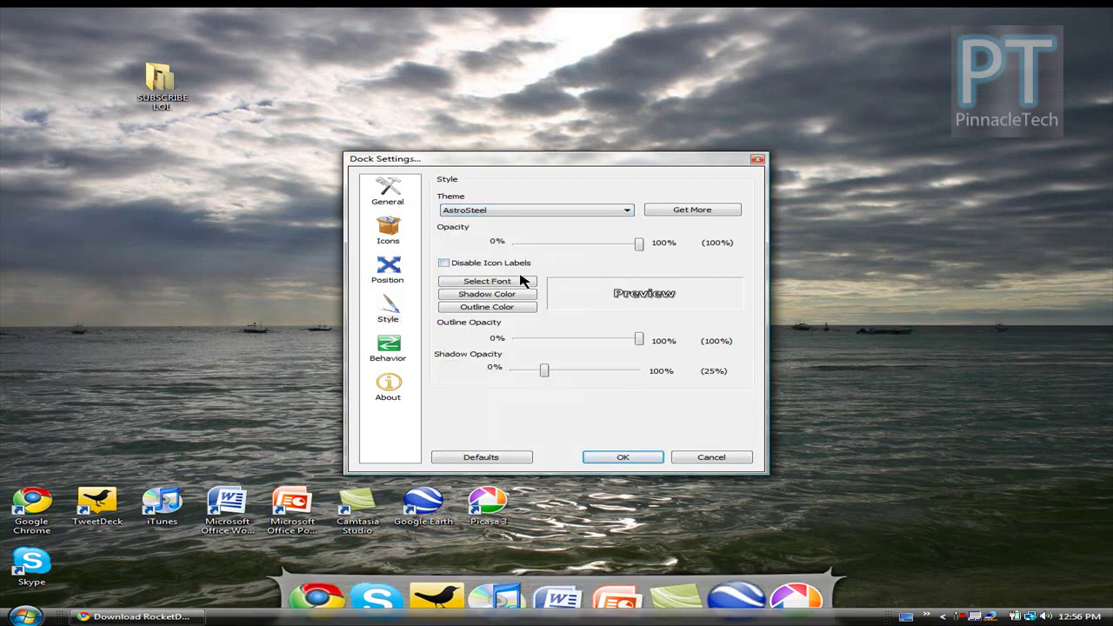
click(566, 212)
click(509, 293)
click(561, 213)
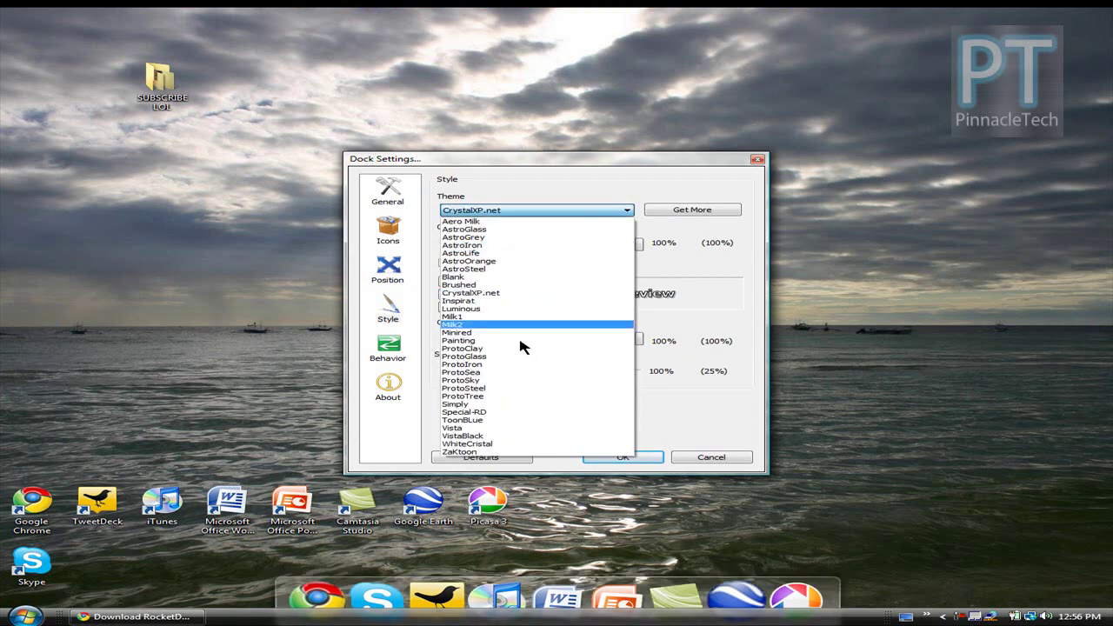
click(521, 348)
- Try the Painting and Milk1 themes, then settle on the Simply theme
click(559, 212)
click(498, 340)
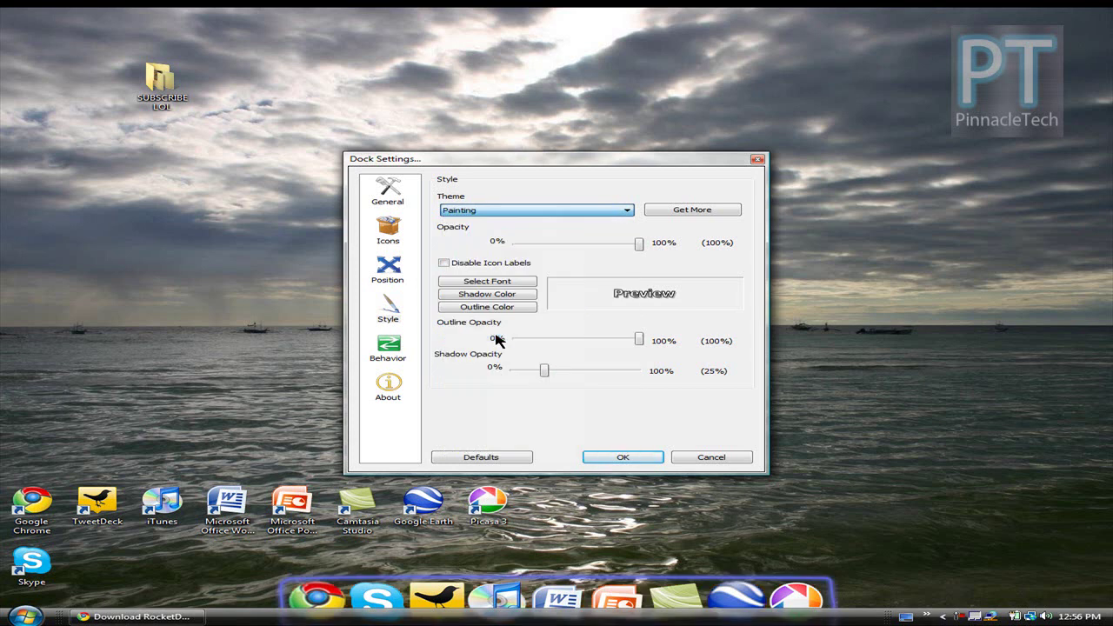
click(564, 213)
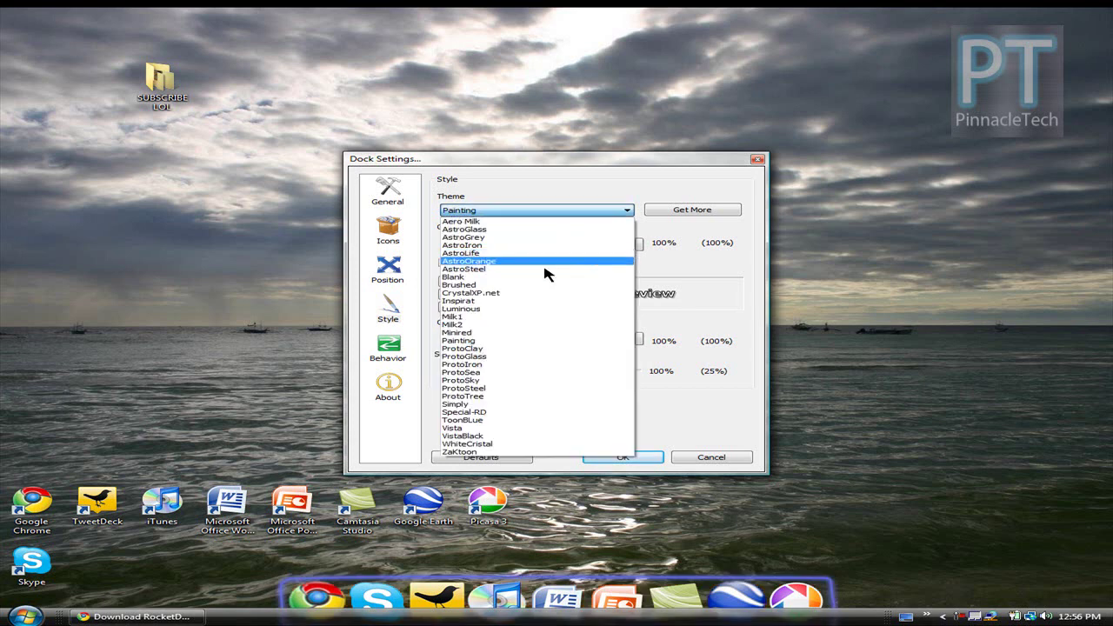
click(499, 318)
click(548, 211)
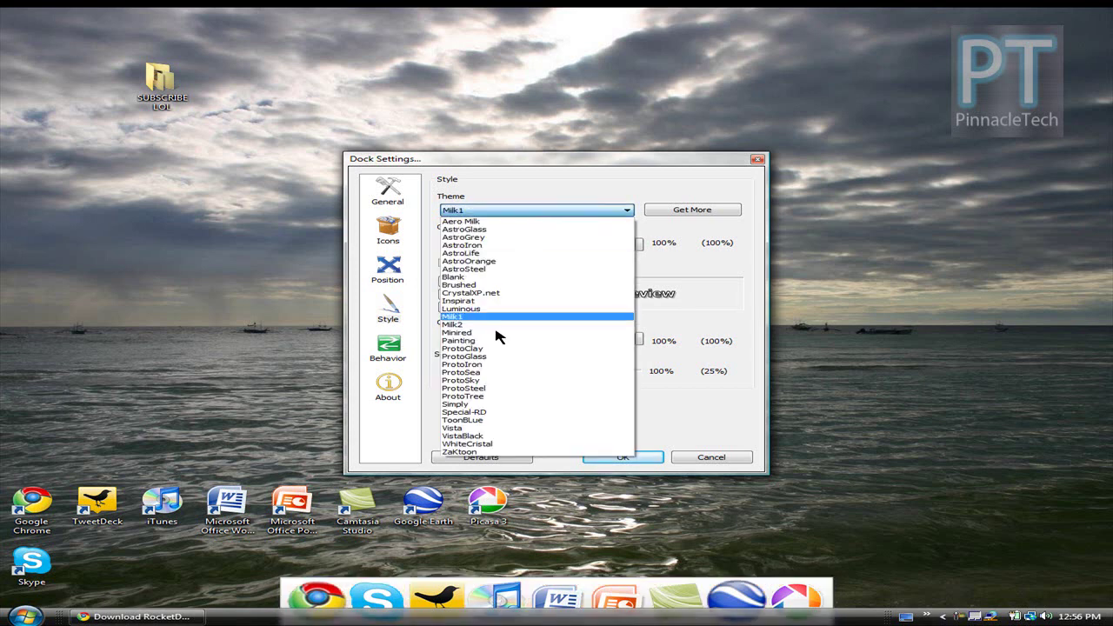
click(482, 405)
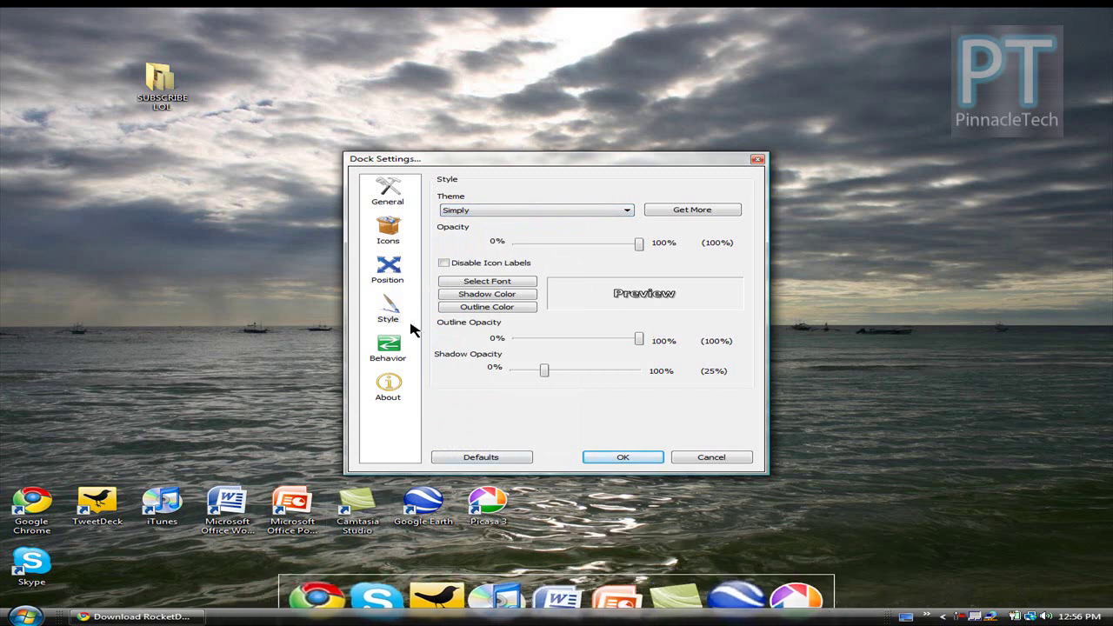
- Set the Behavior page's Icon Attention Effect to Bounce
click(400, 358)
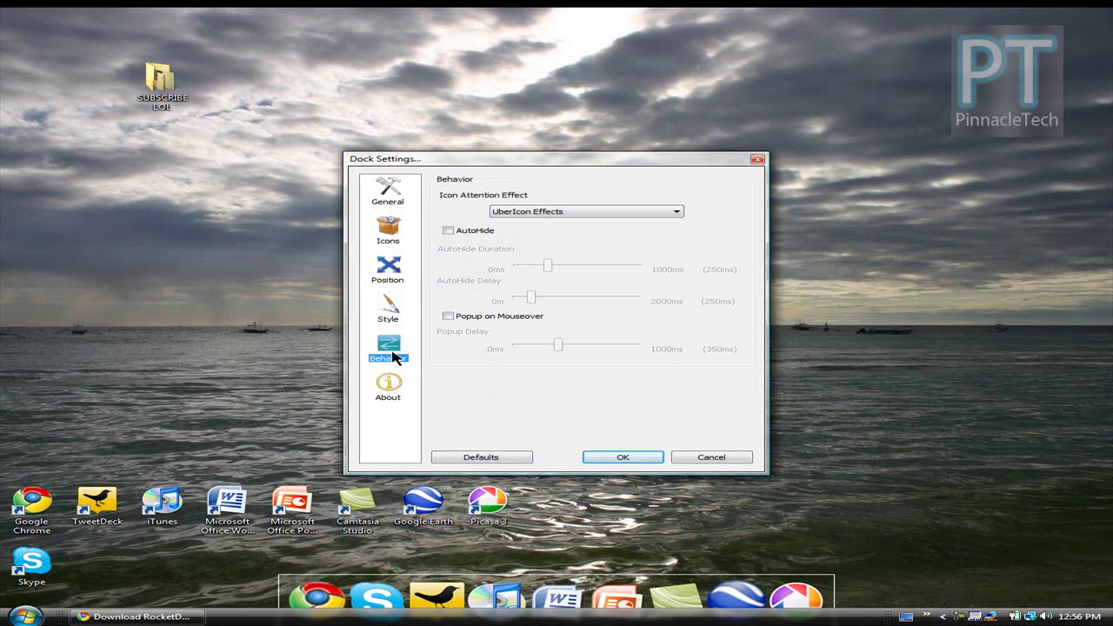
click(611, 214)
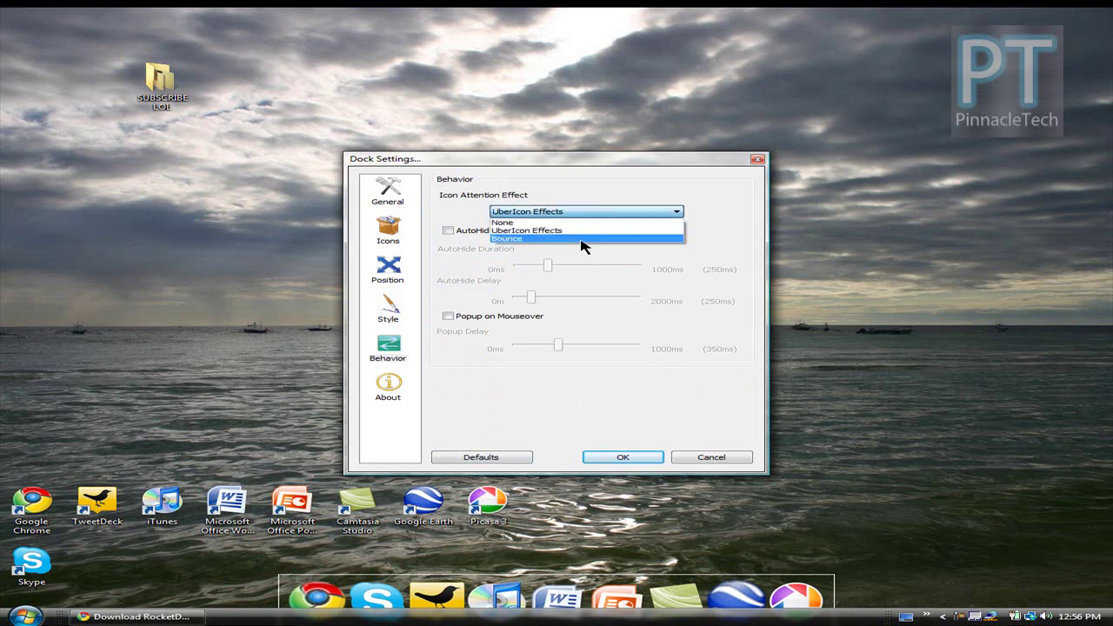
click(585, 239)
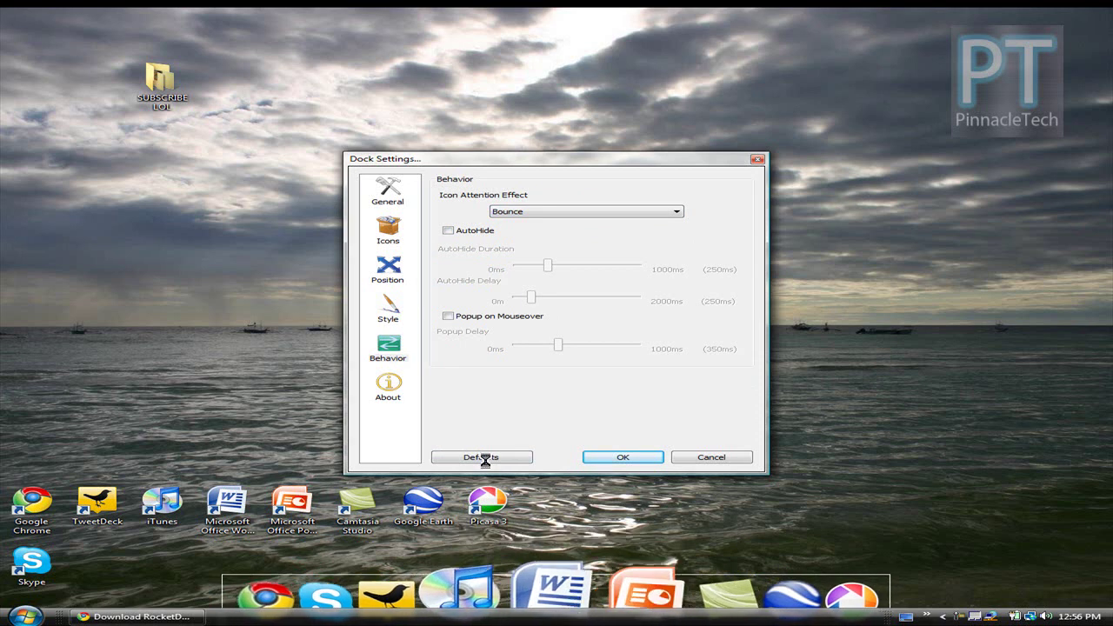
- Review the About and General pages, then save and close the settings with OK
click(387, 383)
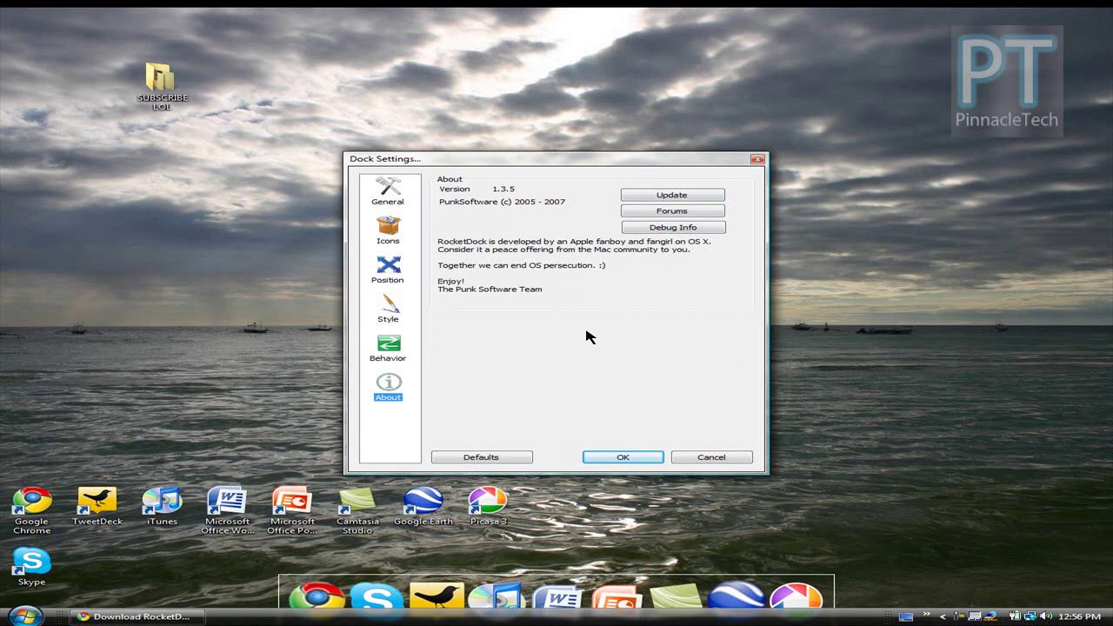
click(394, 192)
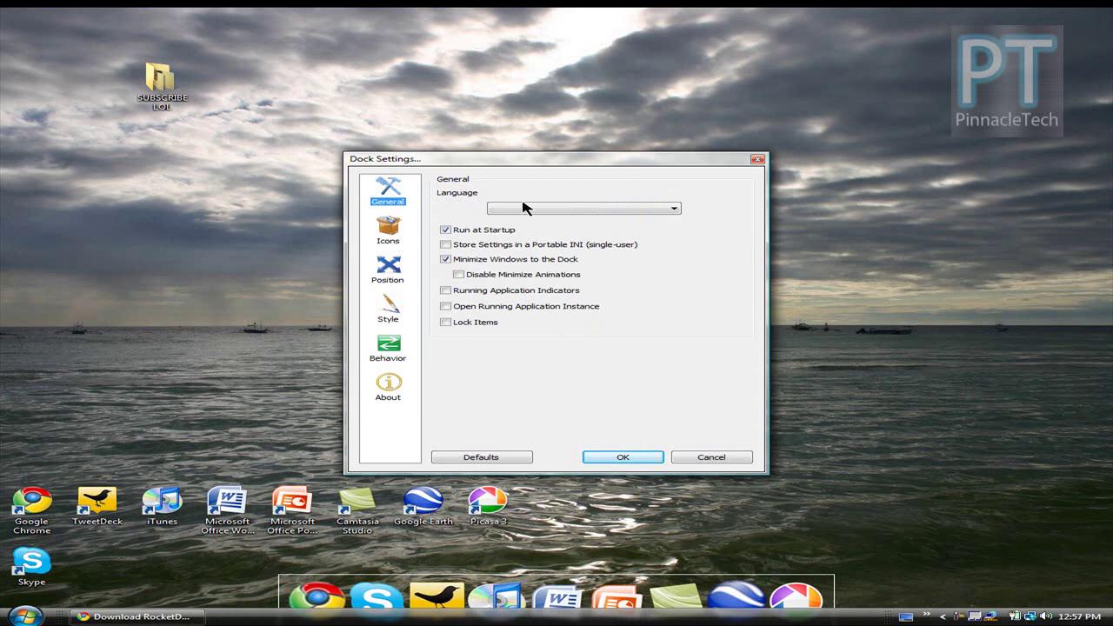
click(648, 459)
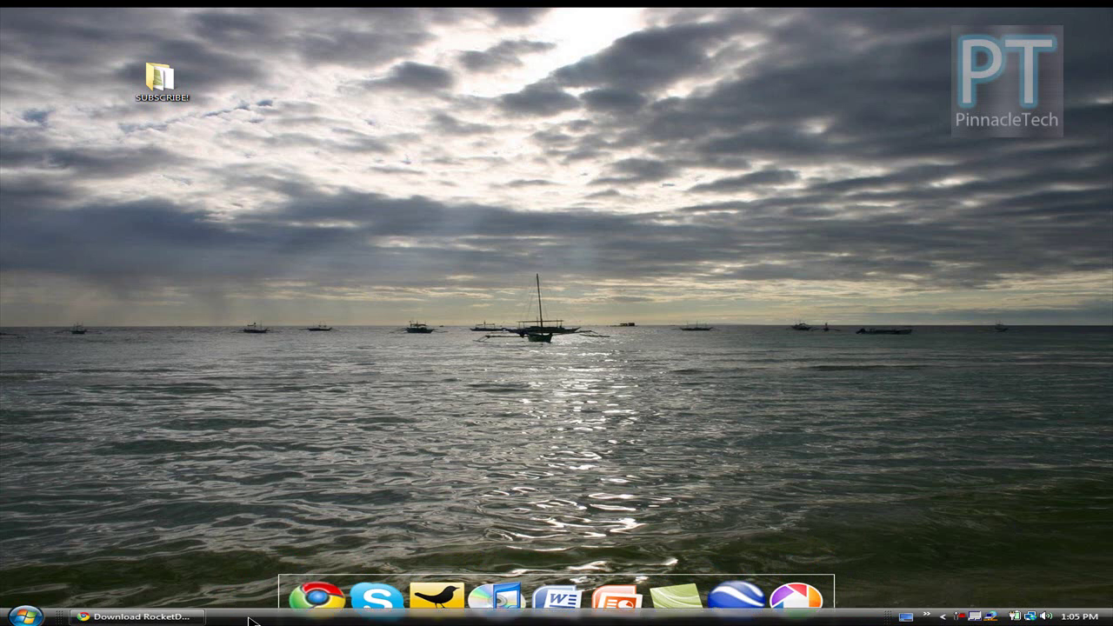
- Drag the taskbar from the bottom of the screen up to the top edge
drag(249, 620, 977, 450)
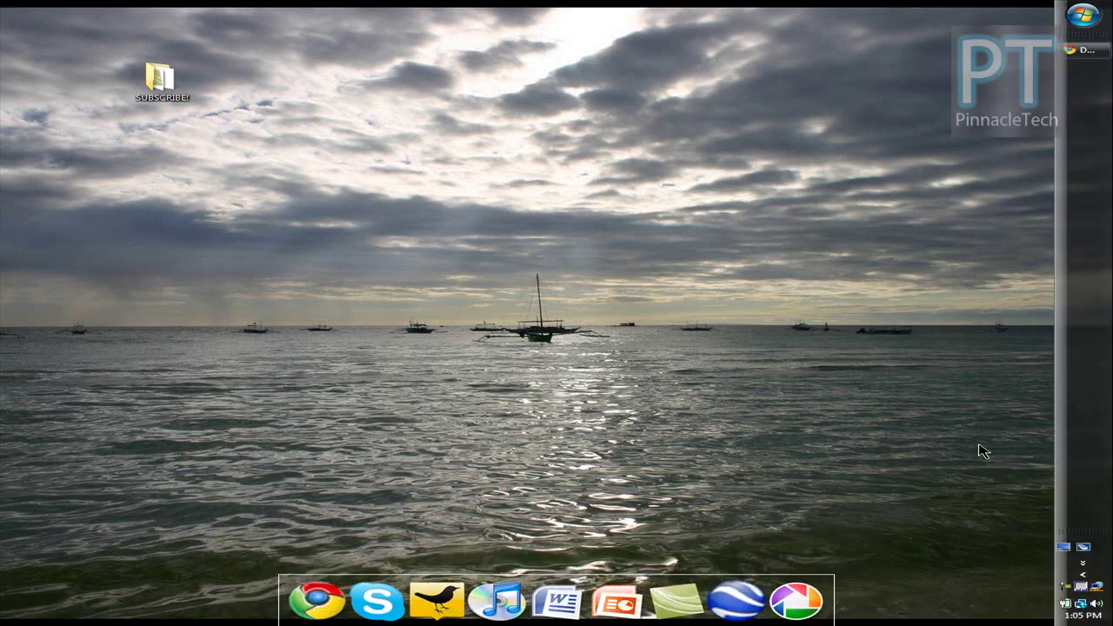
drag(1041, 188, 787, 4)
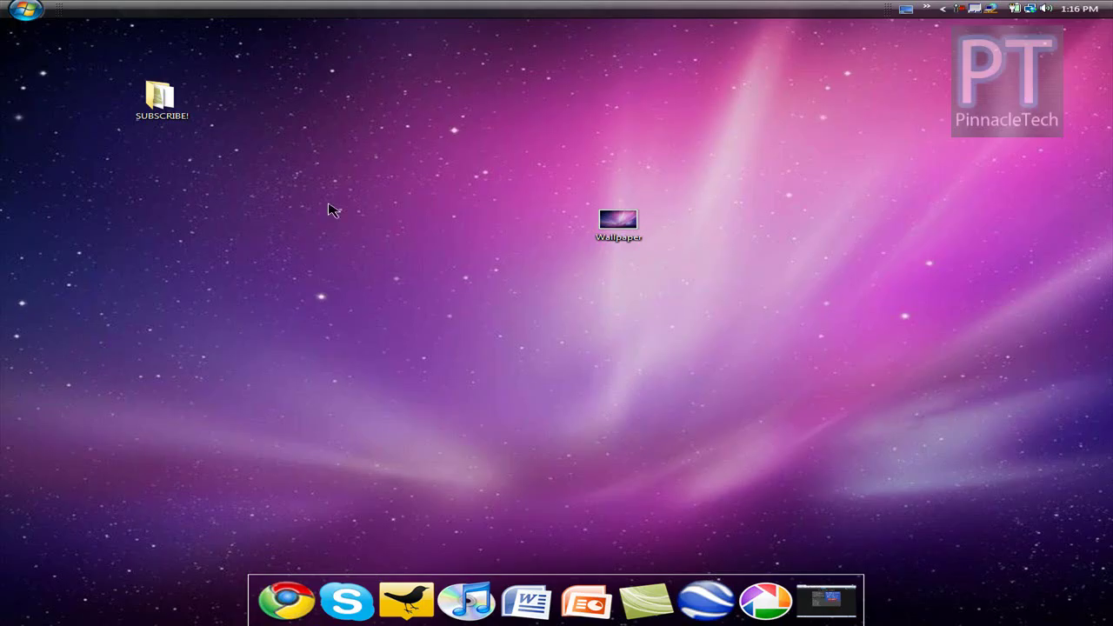
- Move the Wallpaper file into the SUBSCRIBE! folder
drag(638, 227, 169, 109)
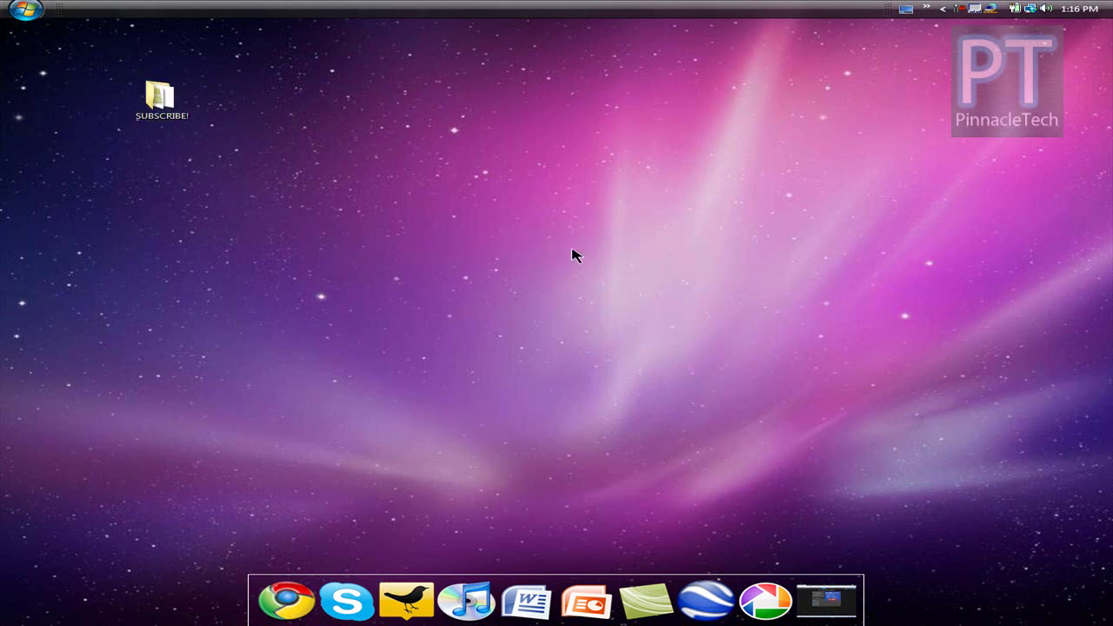
- Apply the Windows Black (system scheme) mouse pointer set via Control Panel's Mouse settings
click(25, 10)
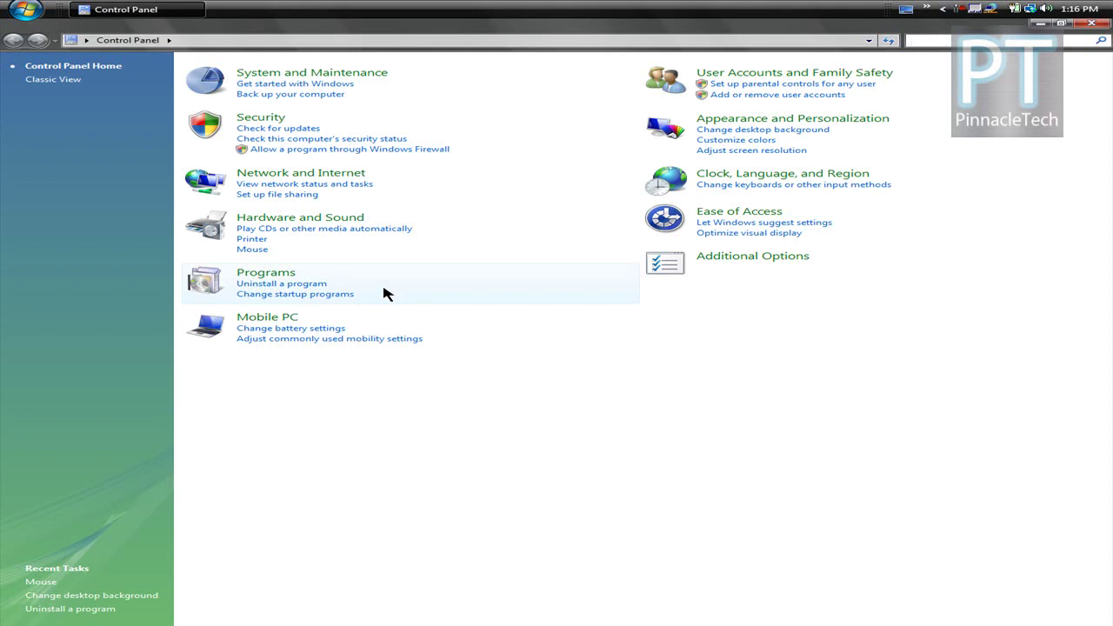
click(254, 251)
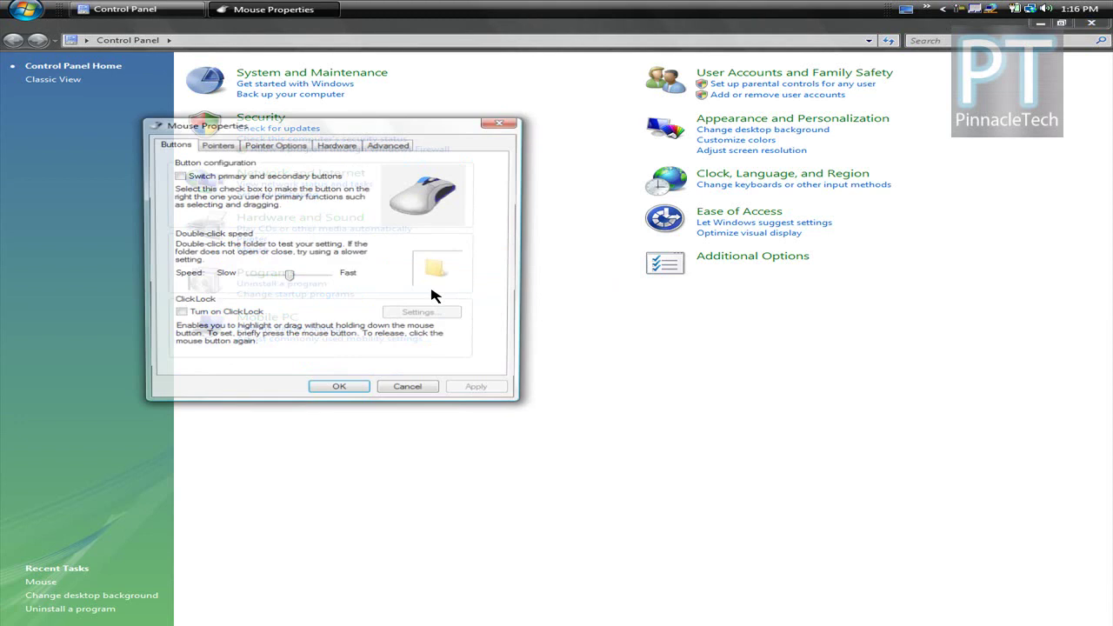
click(1091, 25)
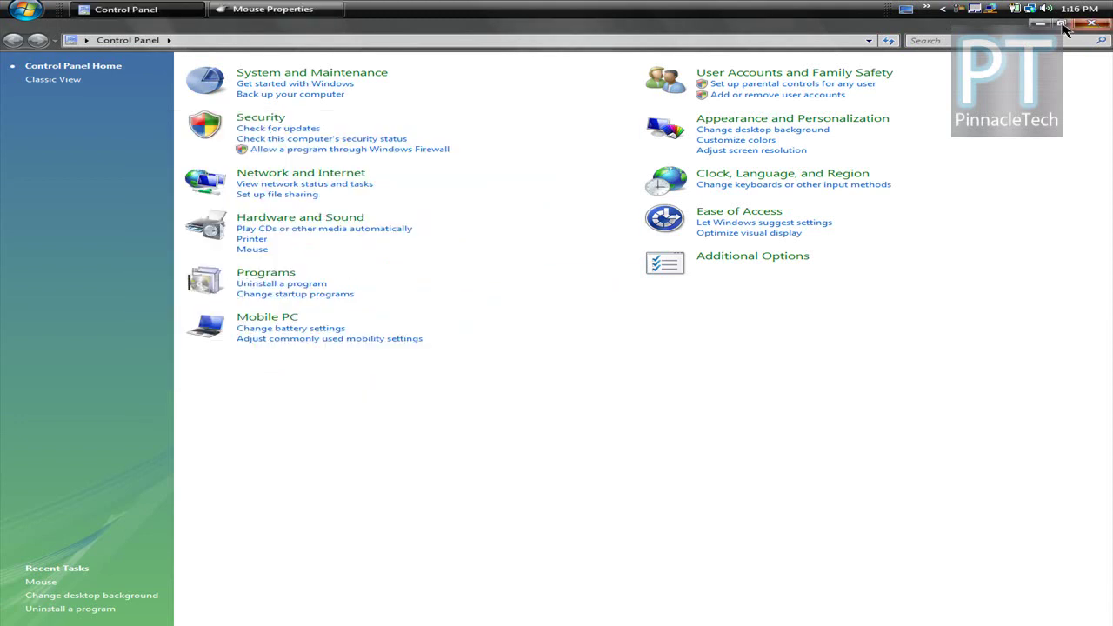
click(228, 147)
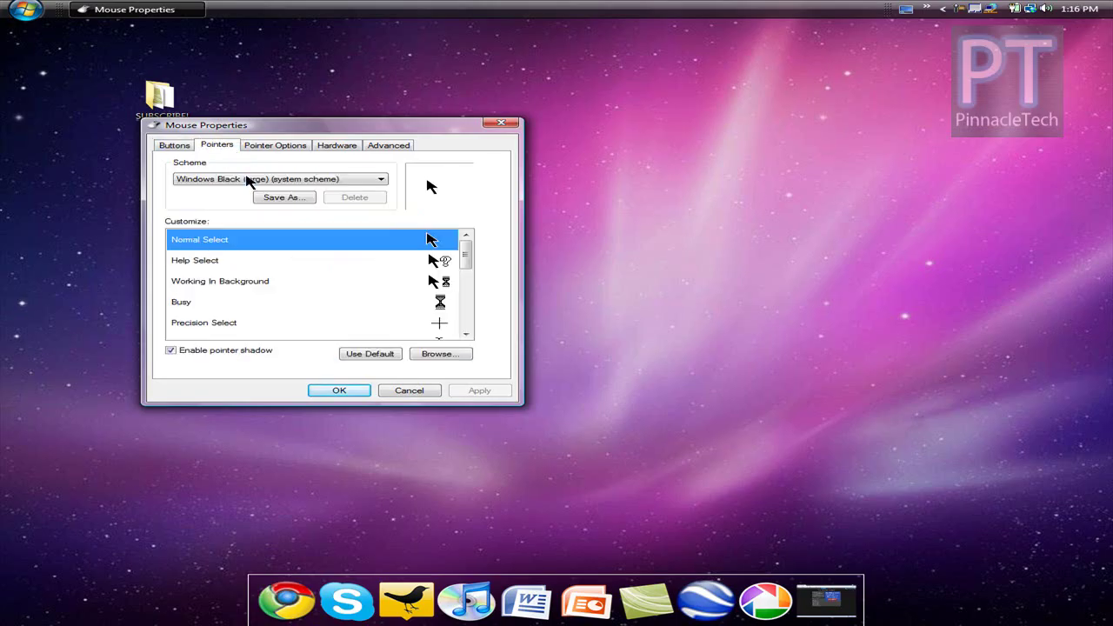
click(252, 180)
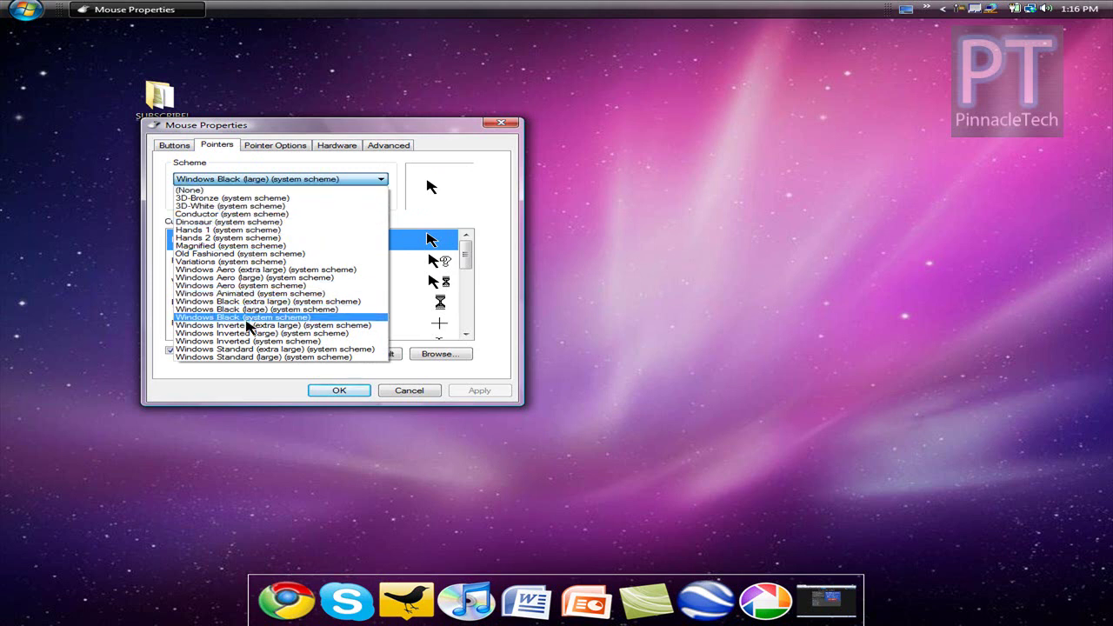
click(272, 322)
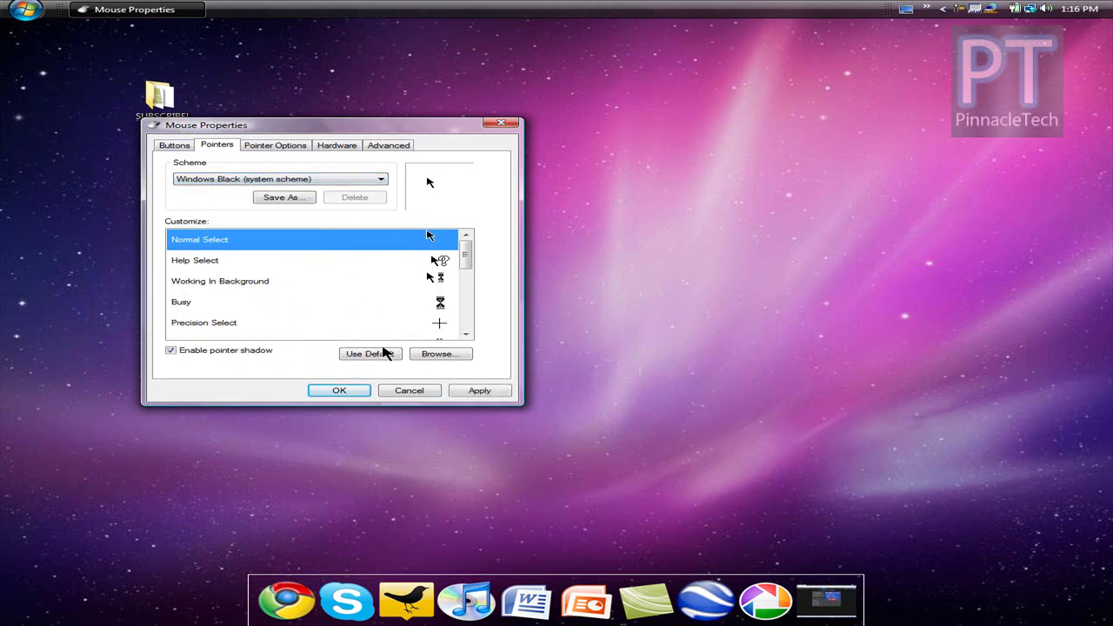
click(479, 390)
click(502, 123)
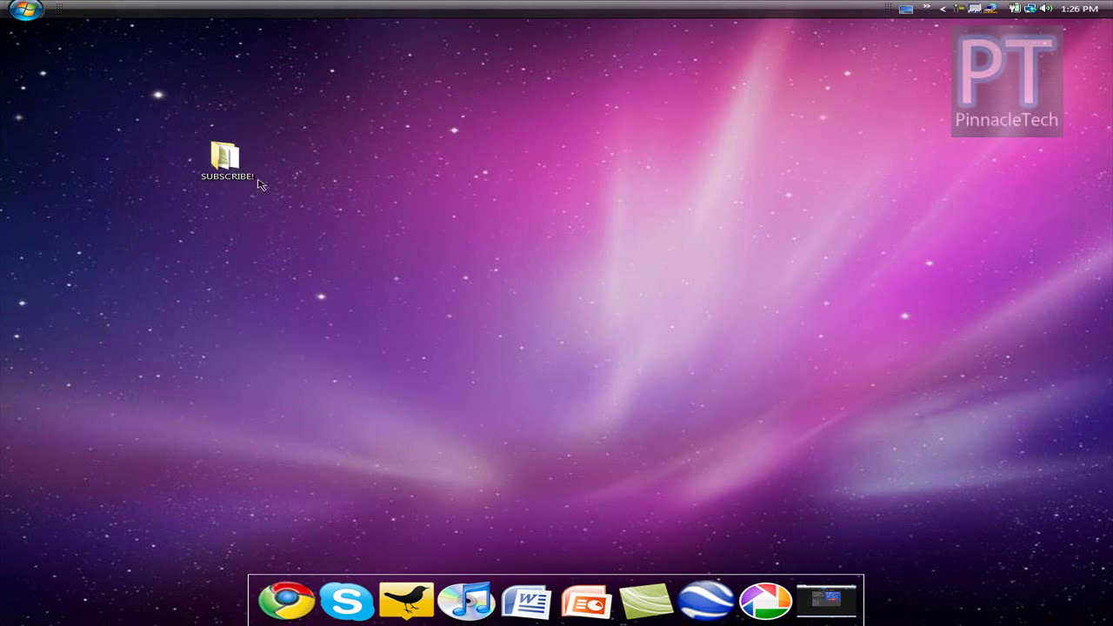
- Add the SUBSCRIBE! folder to RocketDock as a new dock icon
drag(245, 167, 794, 605)
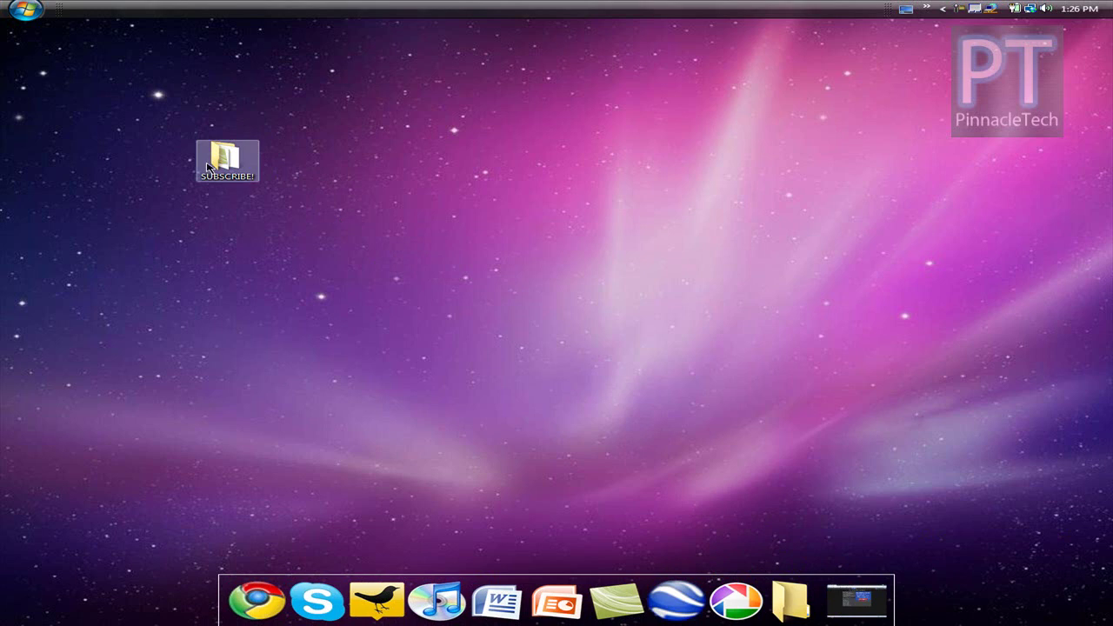
- Move the SUBSCRIBE! desktop folder to the bottom-left corner of the screen
drag(224, 156, 28, 598)
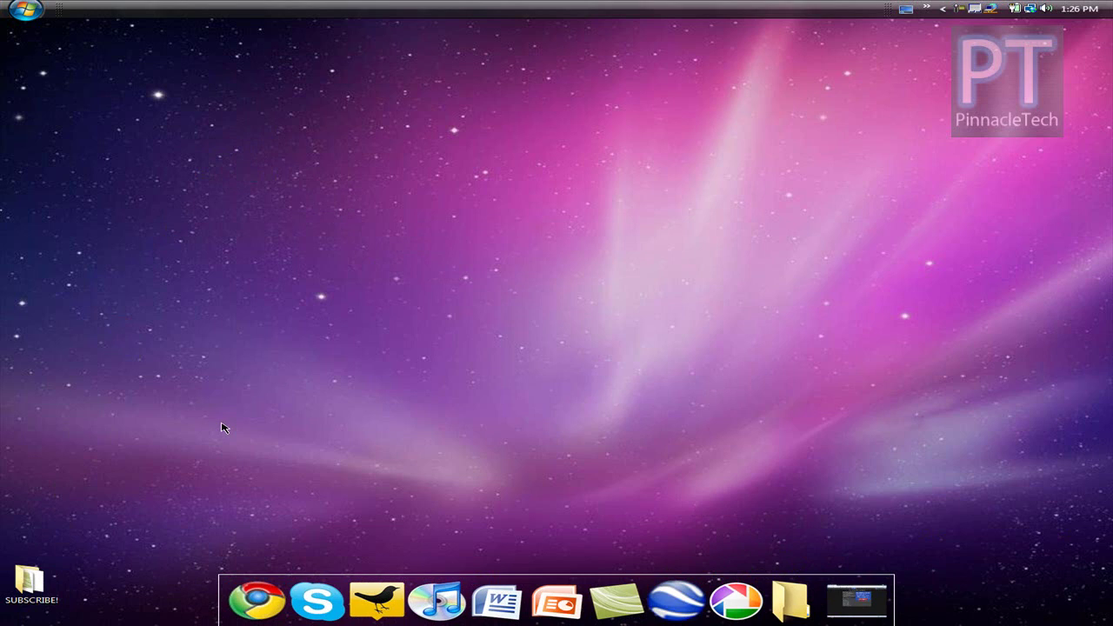
click(859, 596)
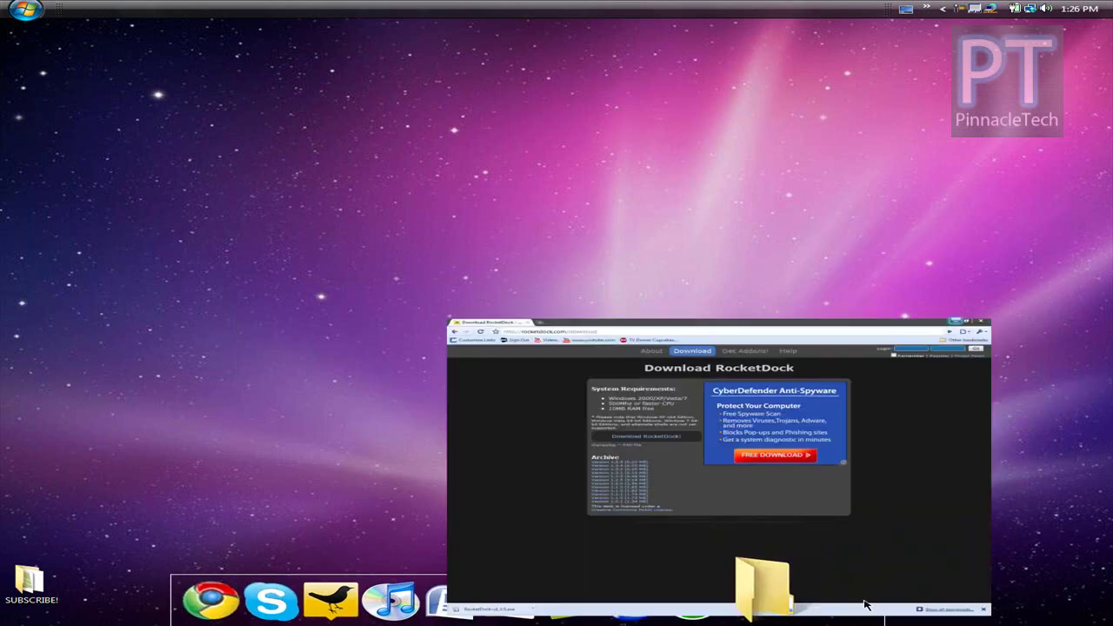
click(1040, 23)
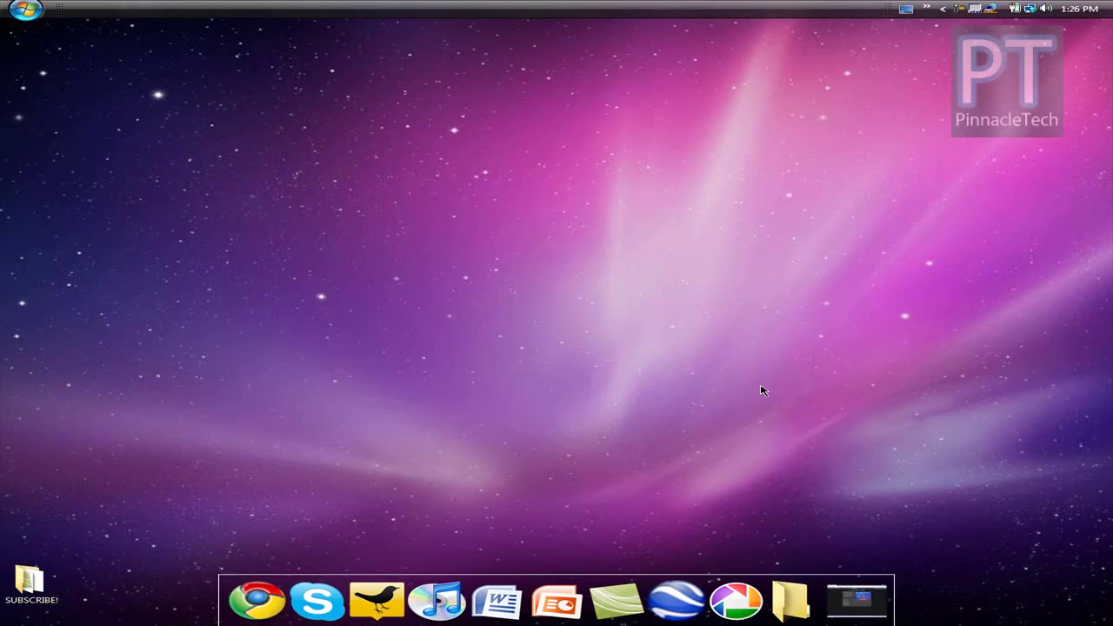